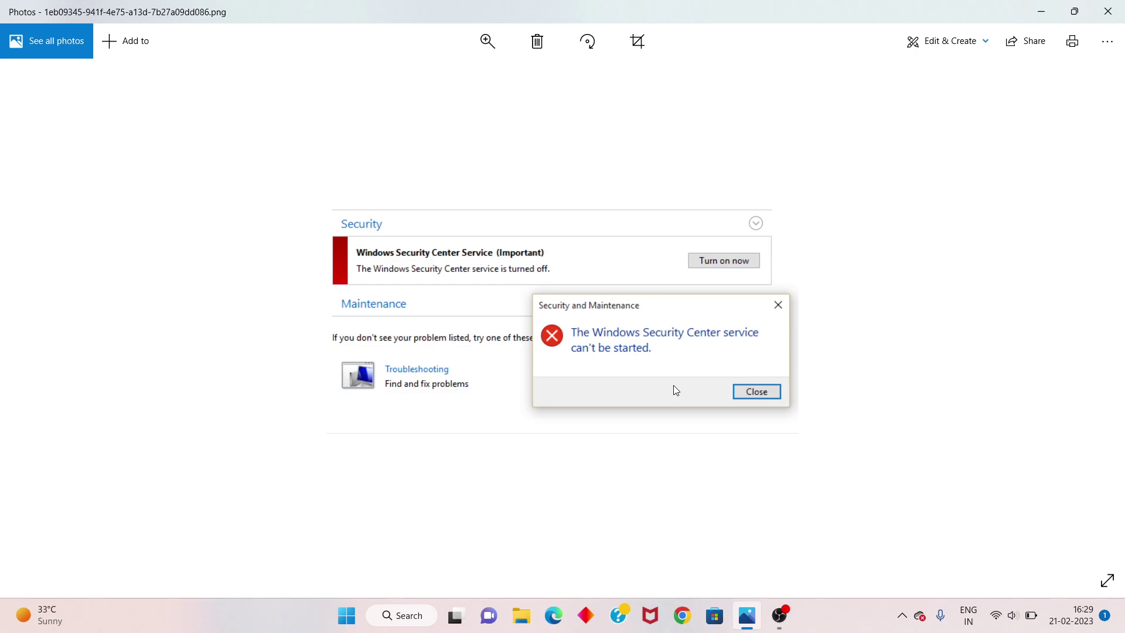
Minimize the error screenshot and open the Run dialog from Windows Search, with regedit entered.
{"action": "left_click", "coordinate": [1036, 6]}
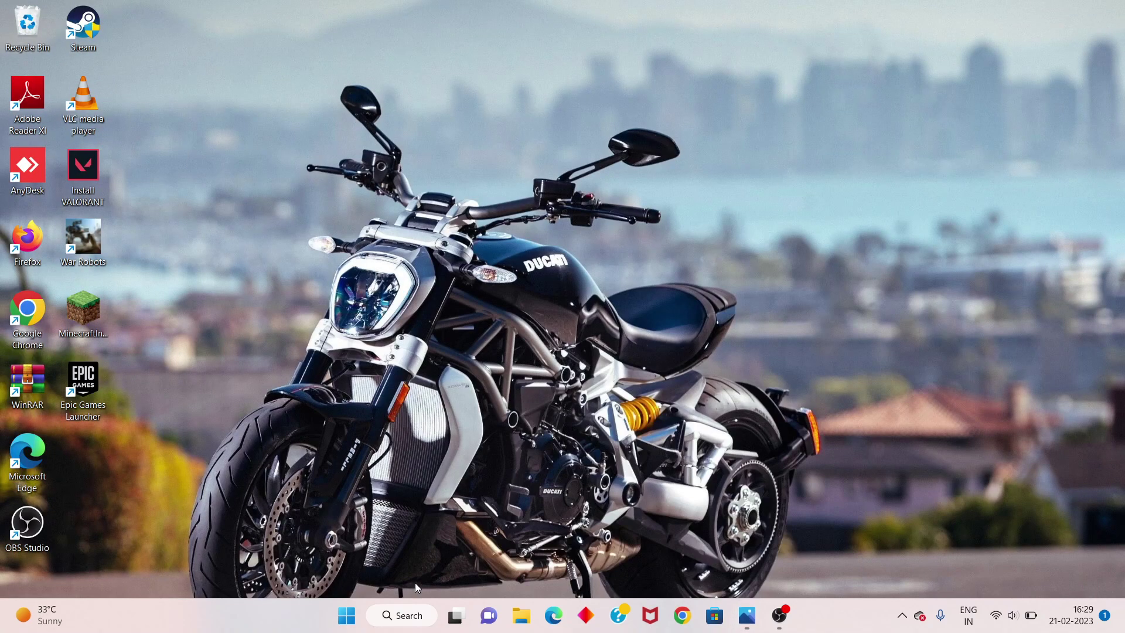
{"action": "left_click", "coordinate": [402, 616]}
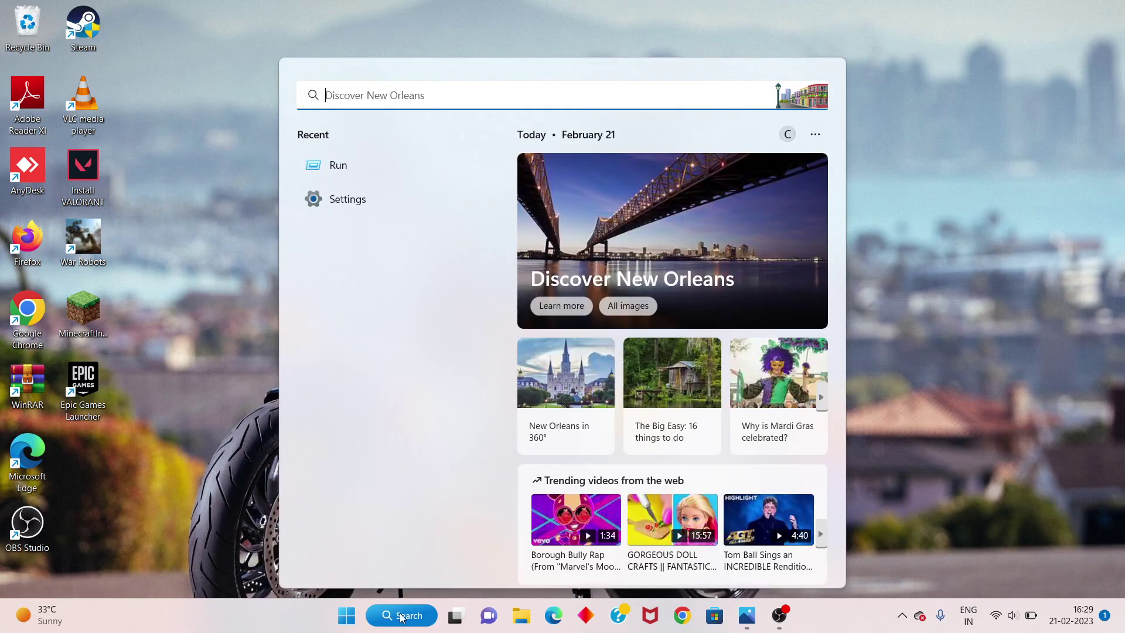
{"action": "type", "text": "run"}
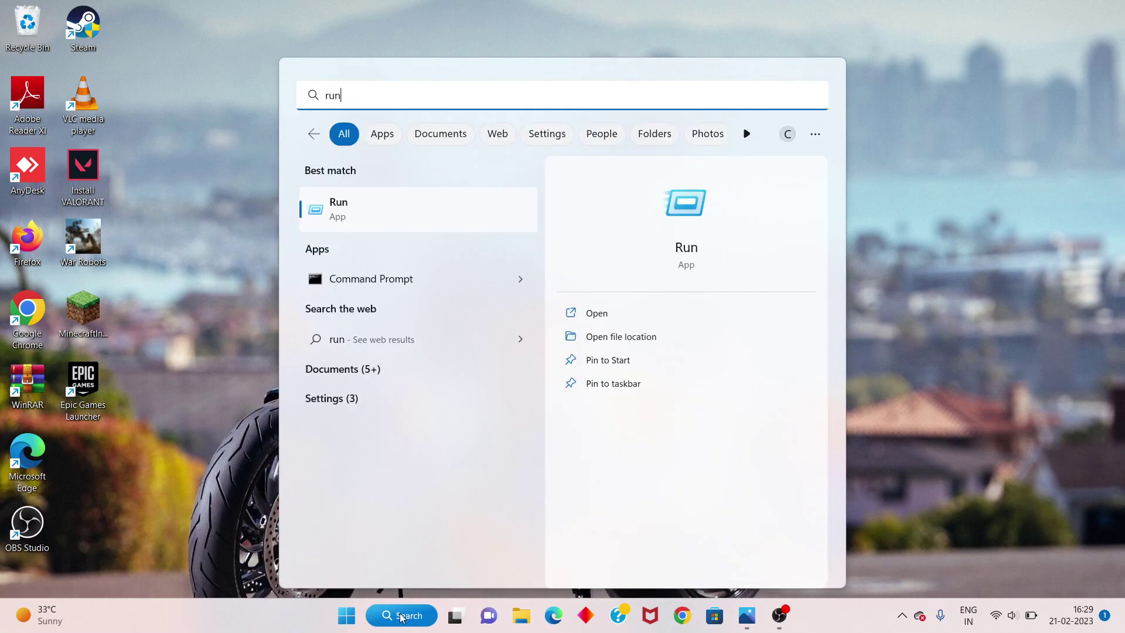
{"action": "key", "text": "Return"}
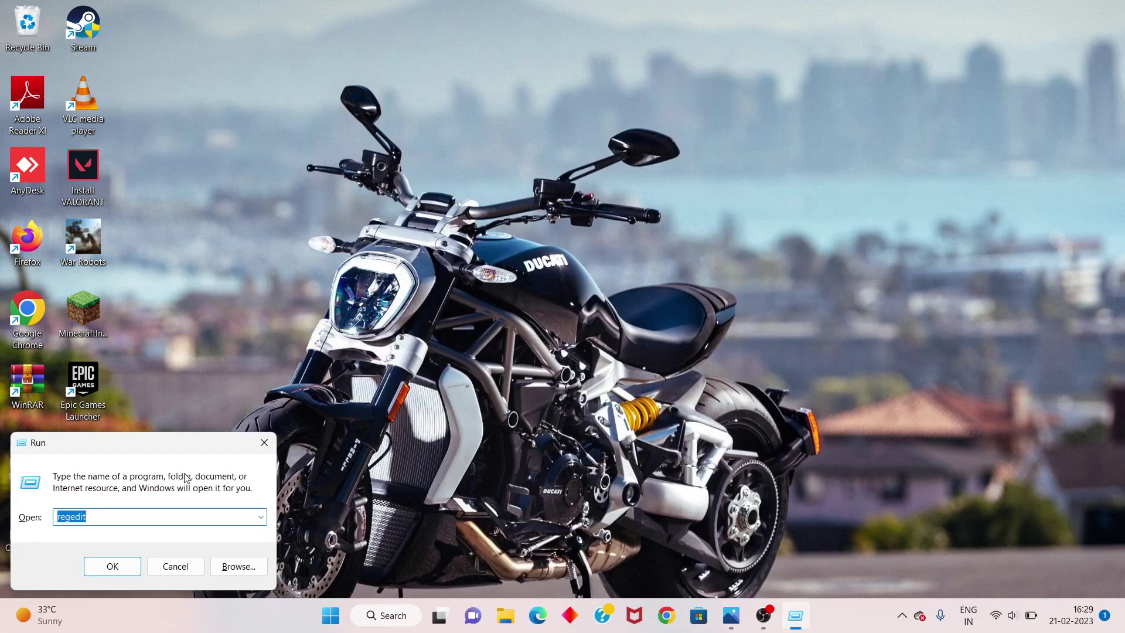
{"action": "left_click", "coordinate": [100, 514]}
Launch Registry Editor with regedit and expand HKEY_LOCAL_MACHINE\SYSTEM.
{"action": "left_click", "coordinate": [119, 567]}
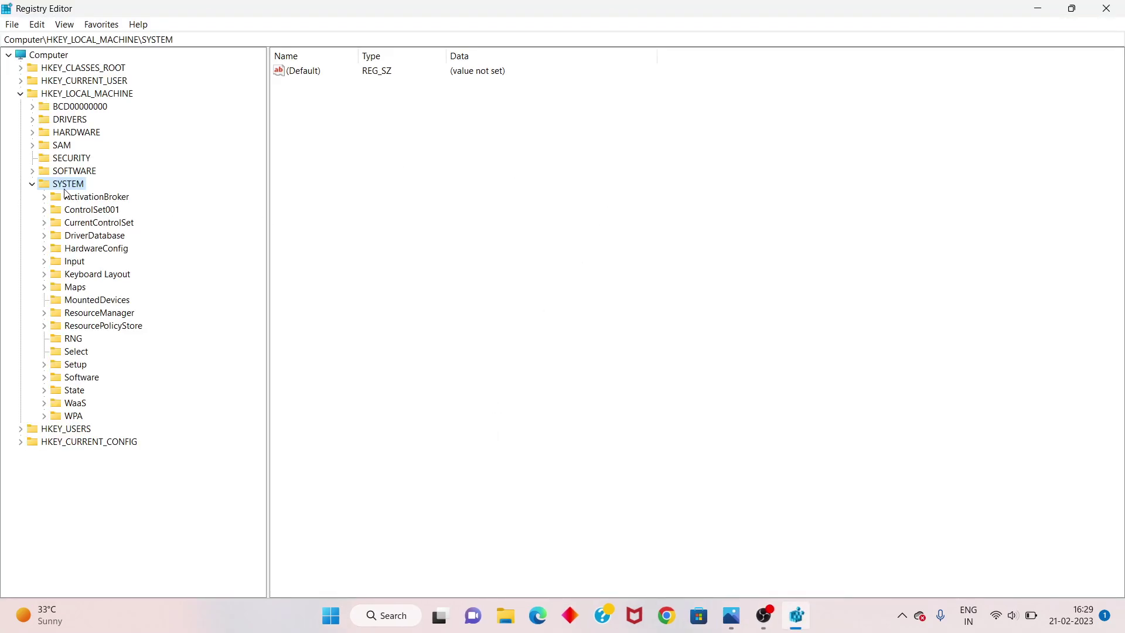
{"action": "left_click", "coordinate": [32, 184]}
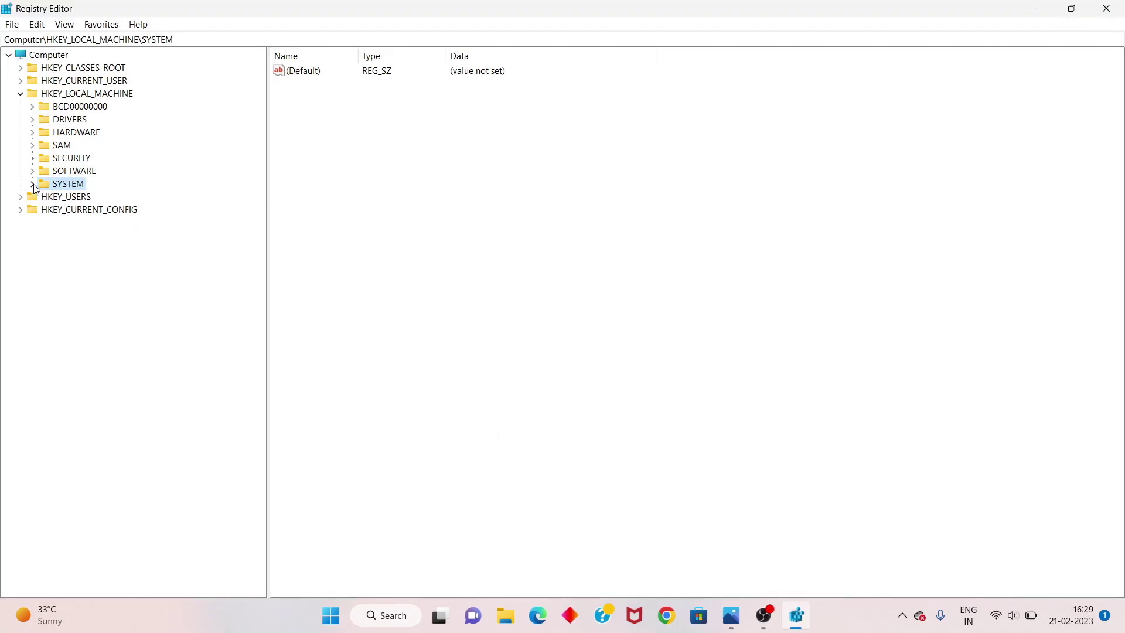
{"action": "left_click", "coordinate": [21, 94]}
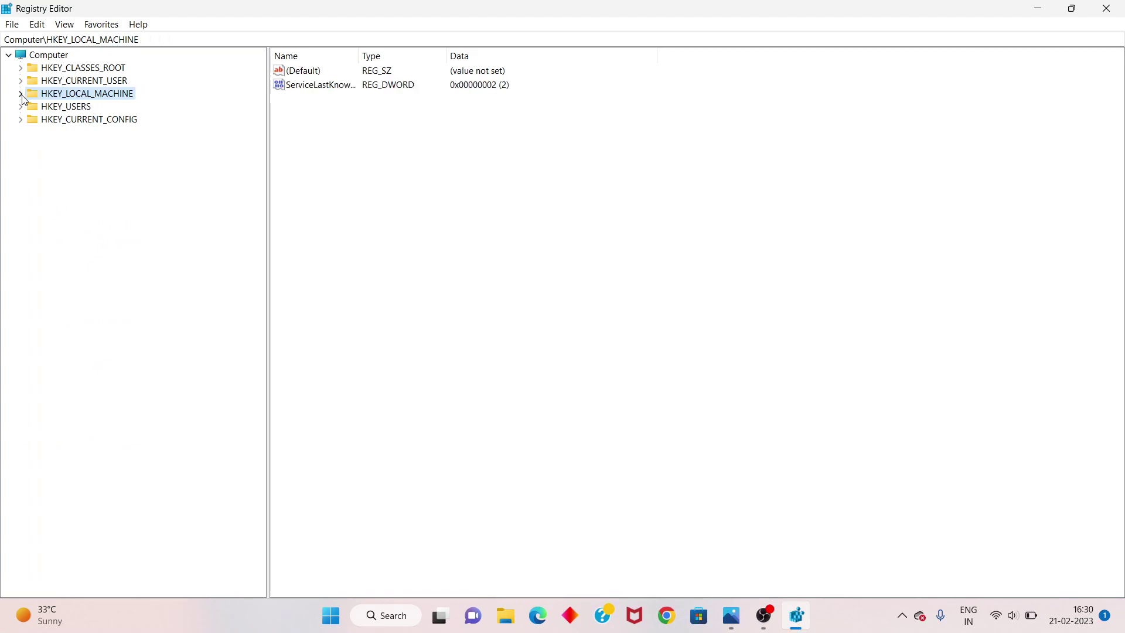
{"action": "double_click", "coordinate": [97, 97]}
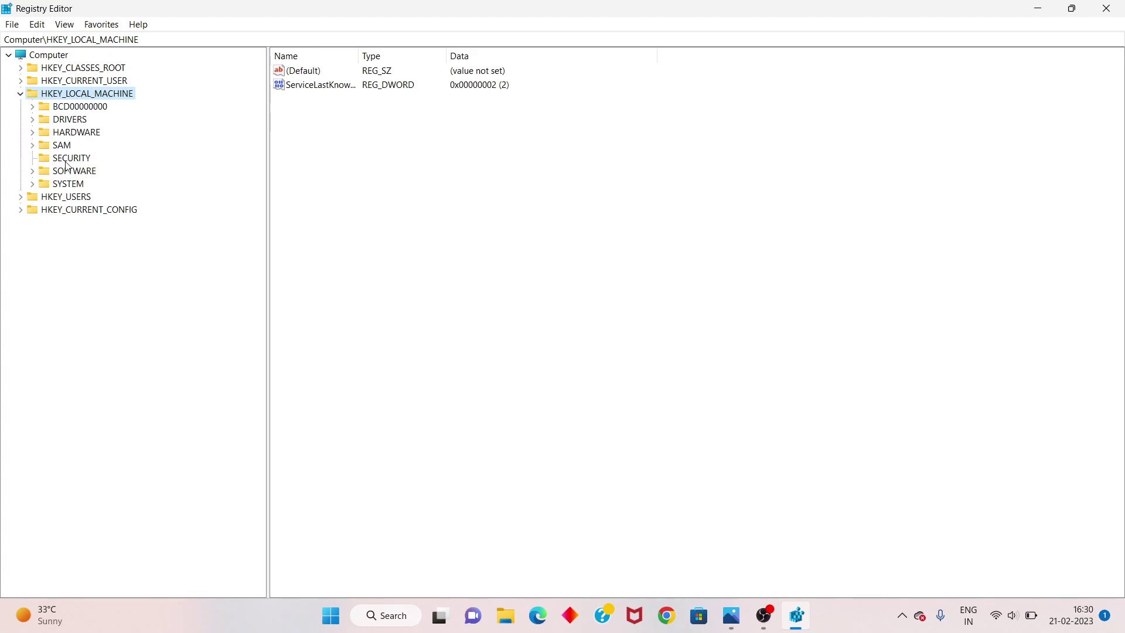
{"action": "double_click", "coordinate": [69, 185]}
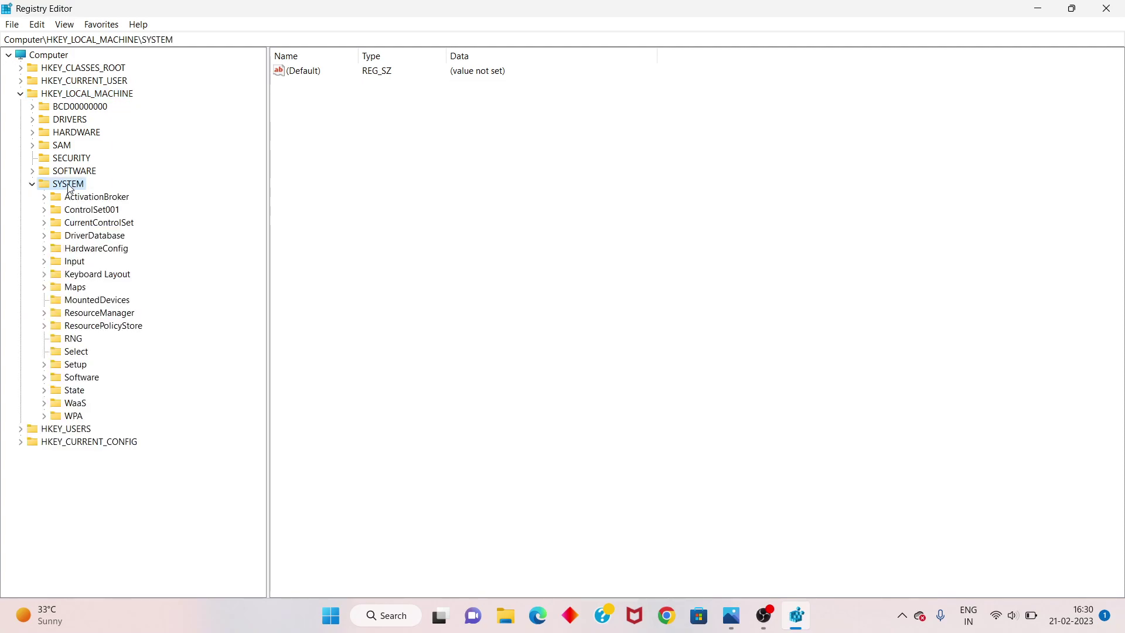
Expand CurrentControlSet > Services and scroll down to the W service entries.
{"action": "left_click", "coordinate": [82, 226]}
{"action": "double_click", "coordinate": [82, 226]}
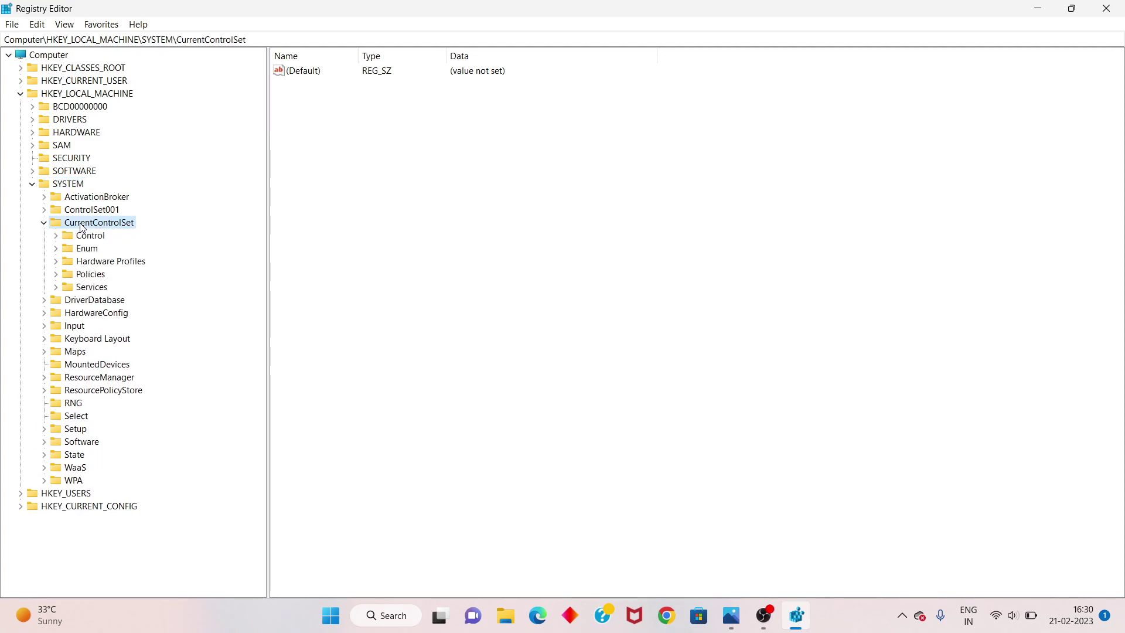
{"action": "double_click", "coordinate": [91, 287]}
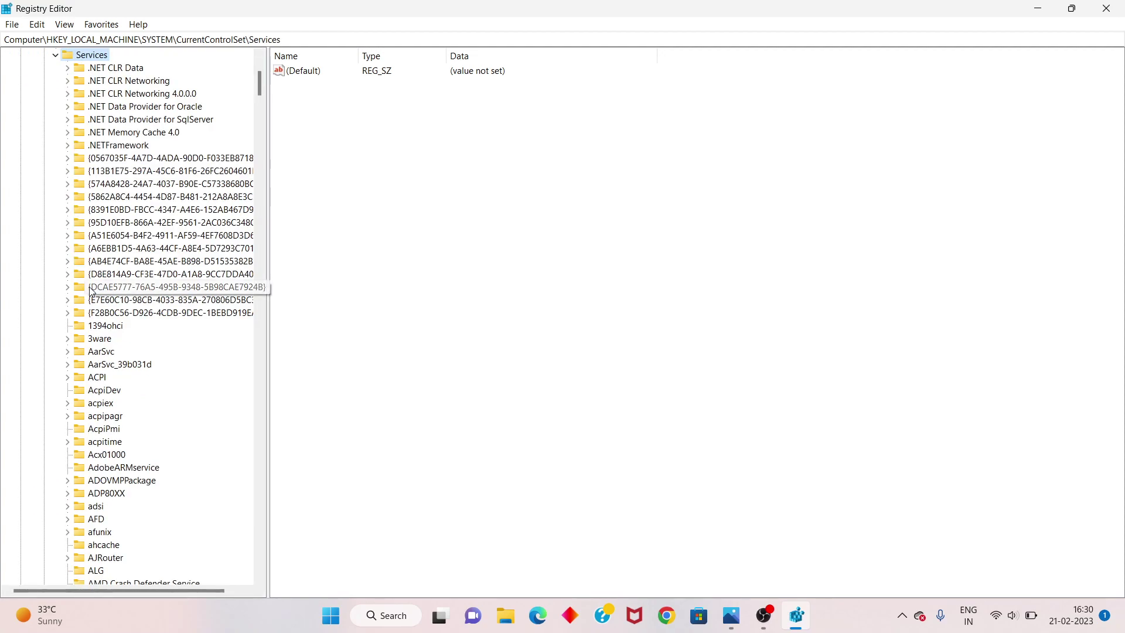
{"action": "scroll", "coordinate": [91, 290], "scroll_direction": "down", "scroll_amount": 13}
{"action": "scroll", "coordinate": [91, 290], "scroll_direction": "down", "scroll_amount": 20}
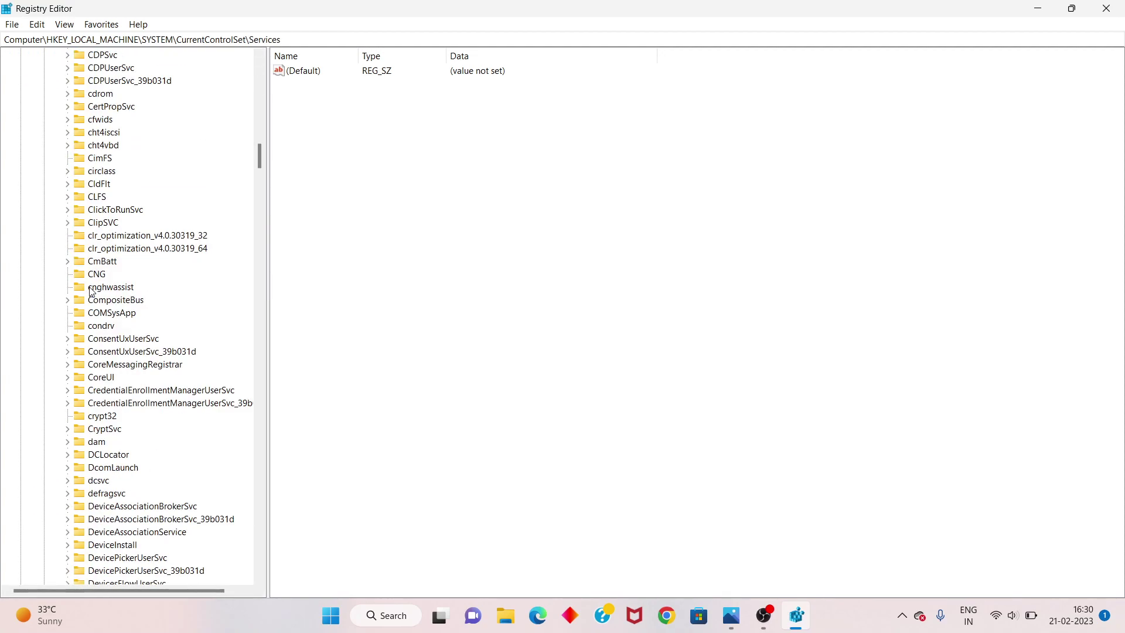
{"action": "scroll", "coordinate": [91, 290], "scroll_direction": "down", "scroll_amount": 13}
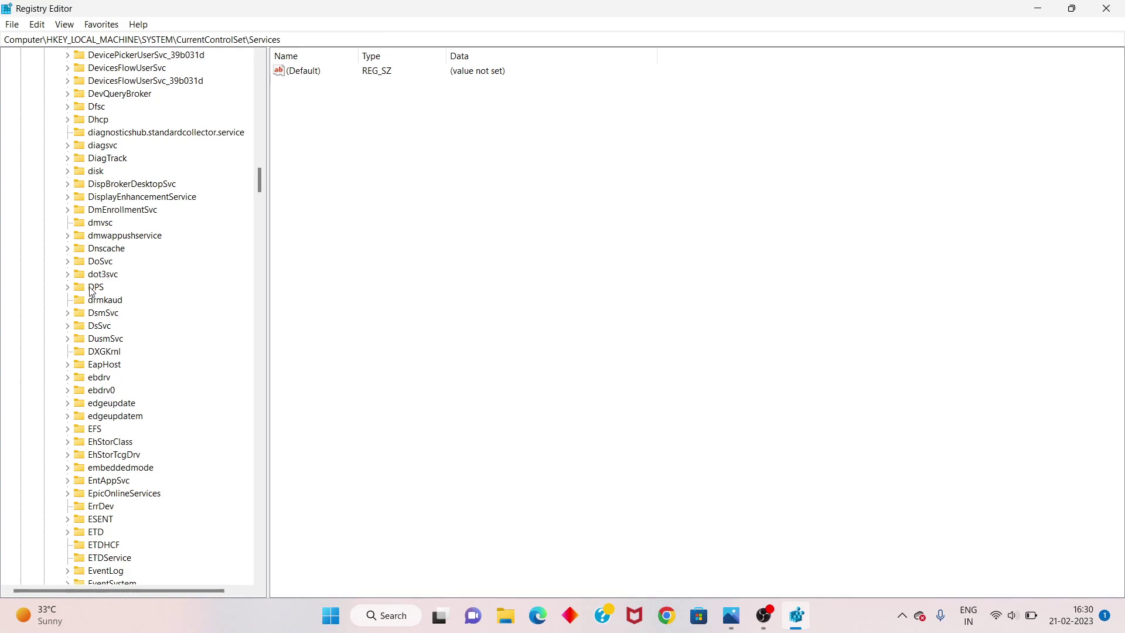
{"action": "scroll", "coordinate": [91, 290], "scroll_direction": "down", "scroll_amount": 20}
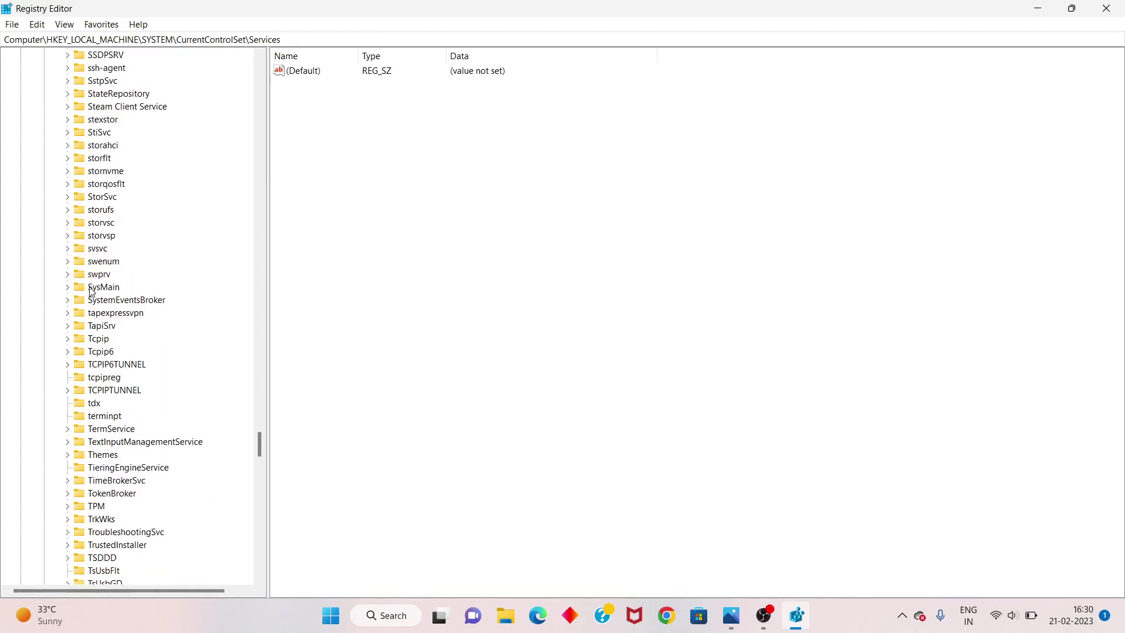
{"action": "scroll", "coordinate": [115, 399], "scroll_direction": "down", "scroll_amount": 20}
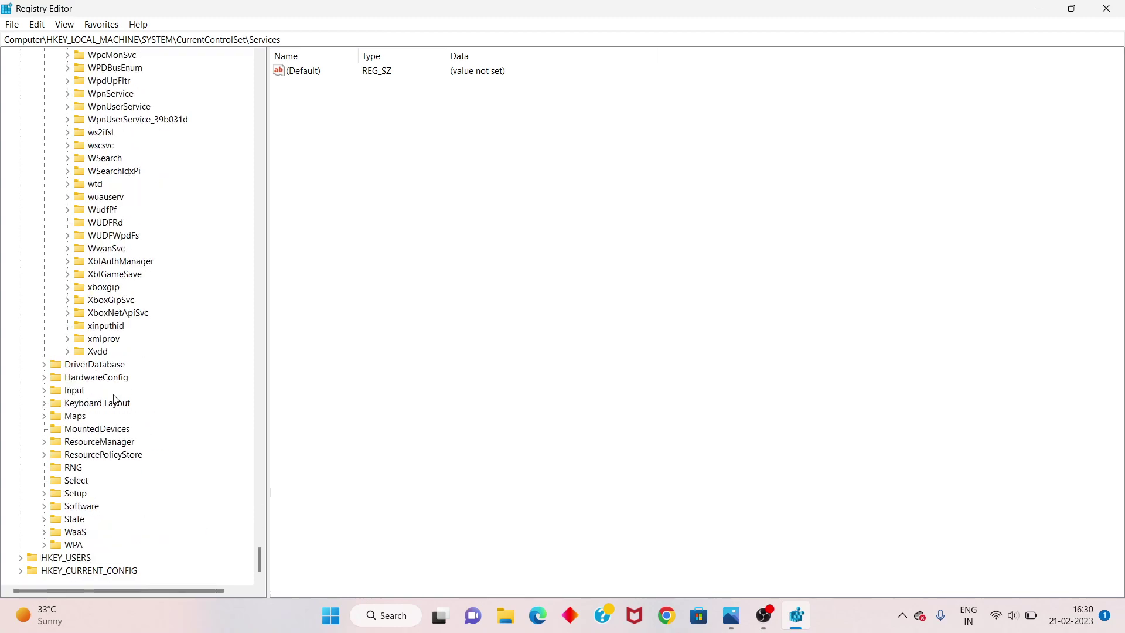
Try setting wscsvc's Start value to 2, dismiss the cannot-edit error, and close Registry Editor.
{"action": "left_click", "coordinate": [108, 147]}
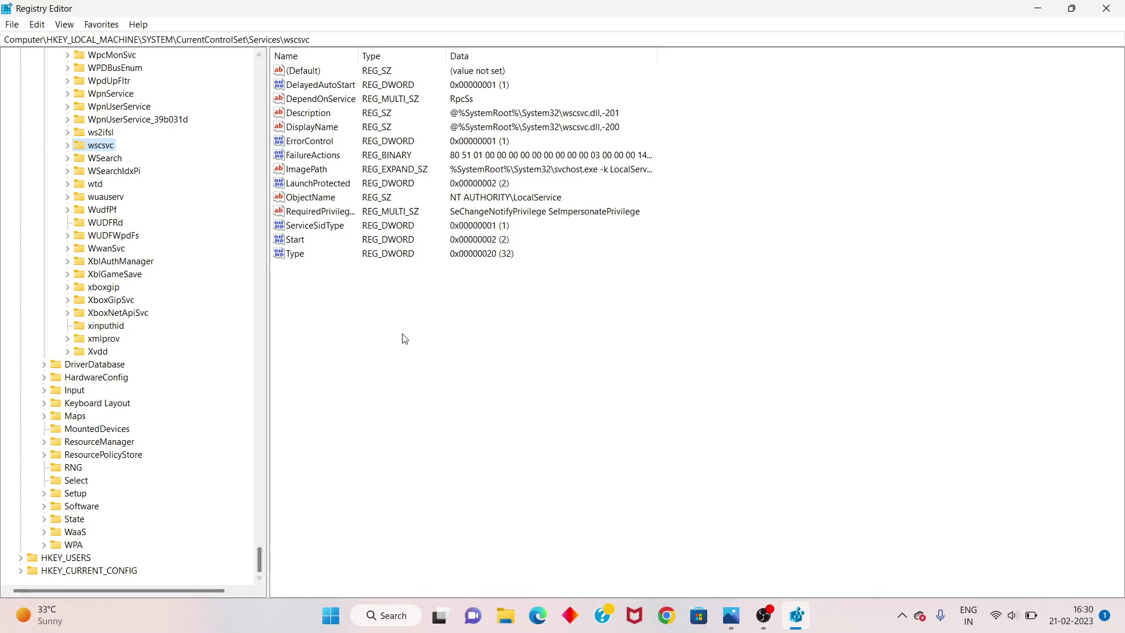
{"action": "left_click", "coordinate": [305, 242]}
{"action": "double_click", "coordinate": [305, 242]}
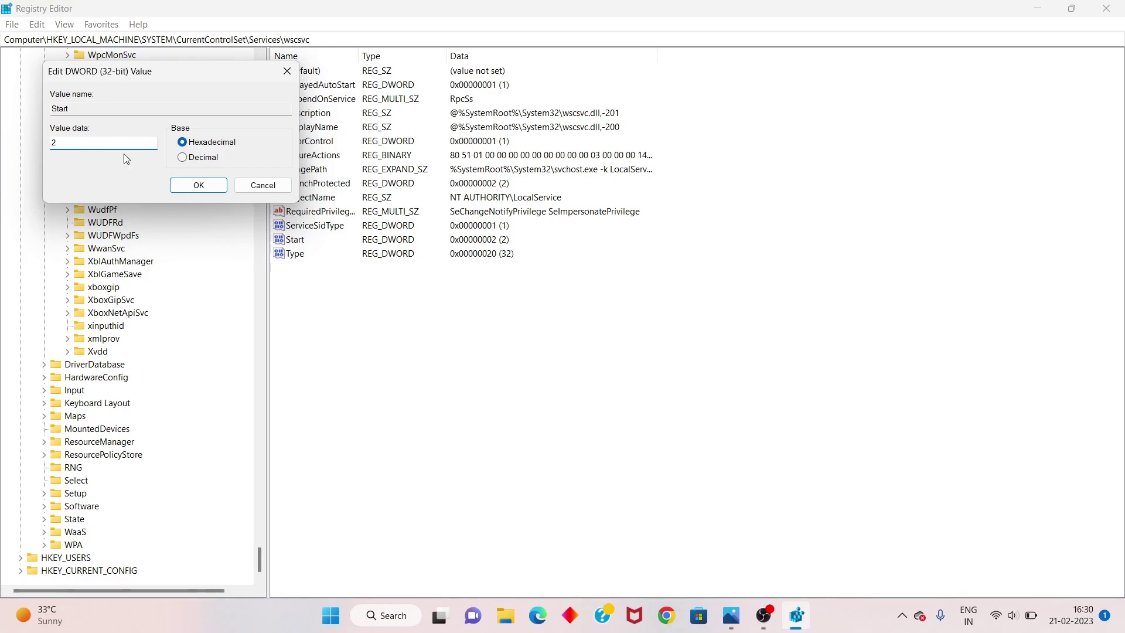
{"action": "left_click", "coordinate": [200, 185]}
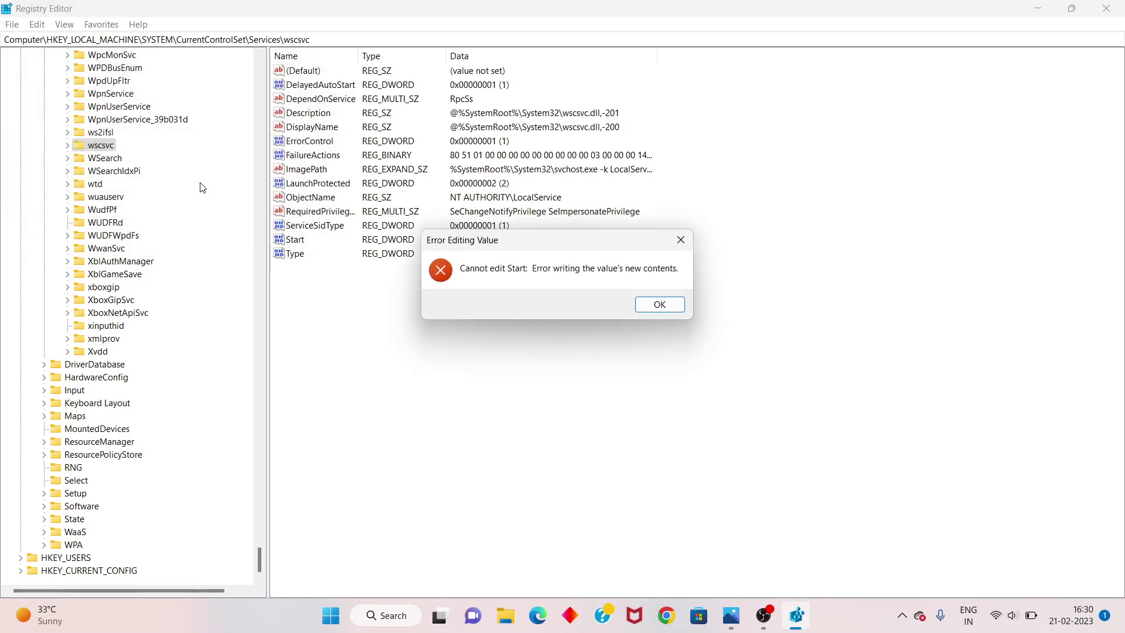
{"action": "left_click", "coordinate": [668, 306]}
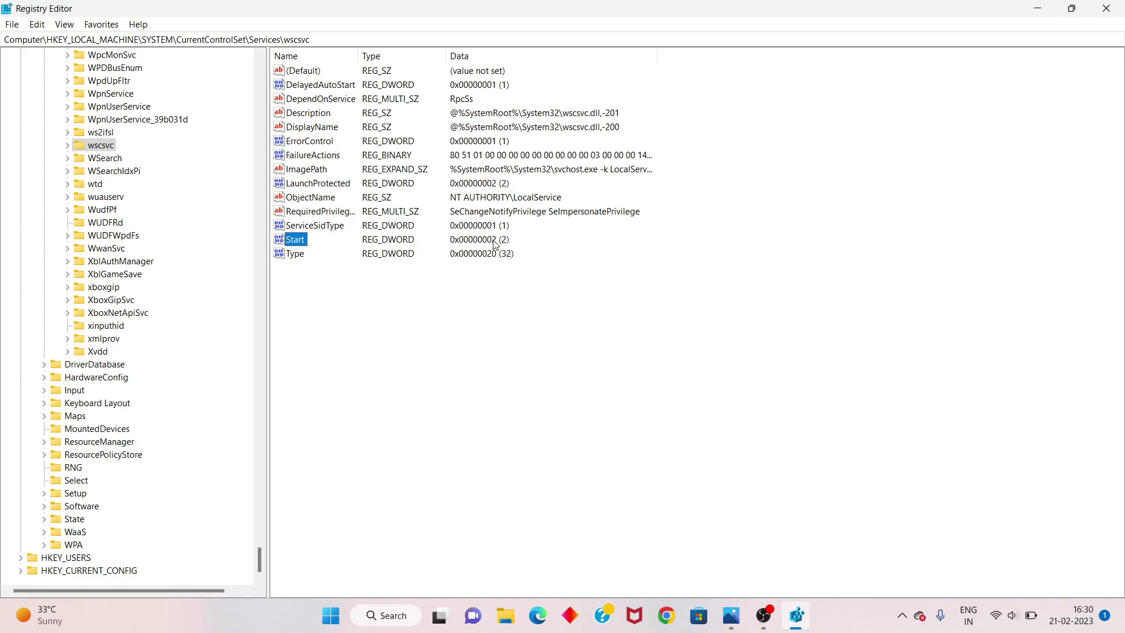
{"action": "left_click", "coordinate": [513, 310]}
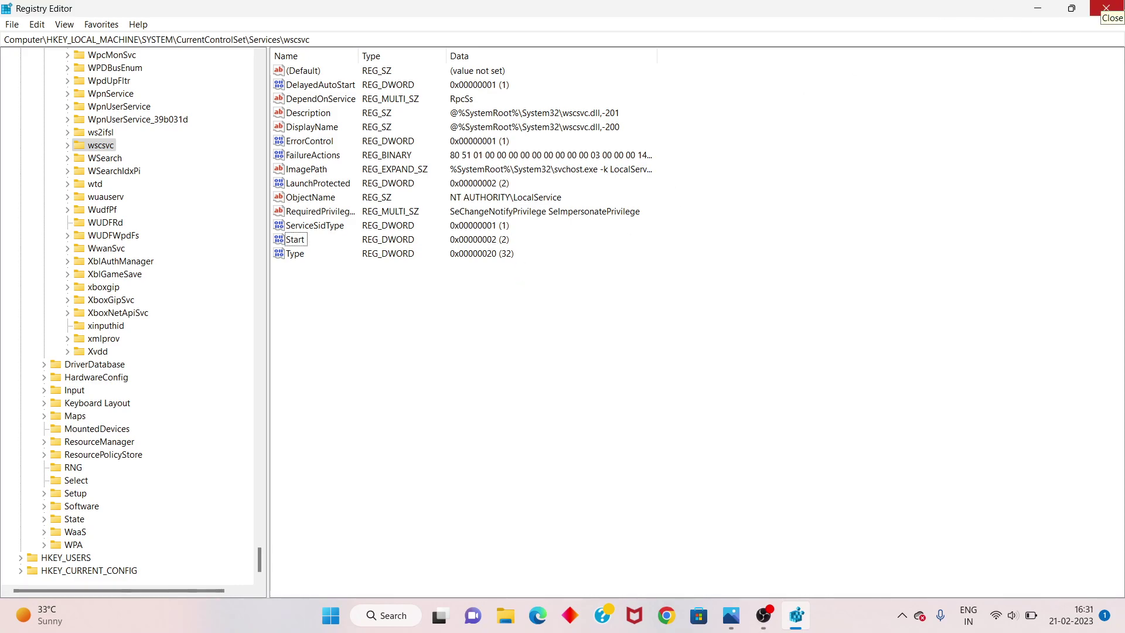
{"action": "left_click", "coordinate": [1106, 7]}
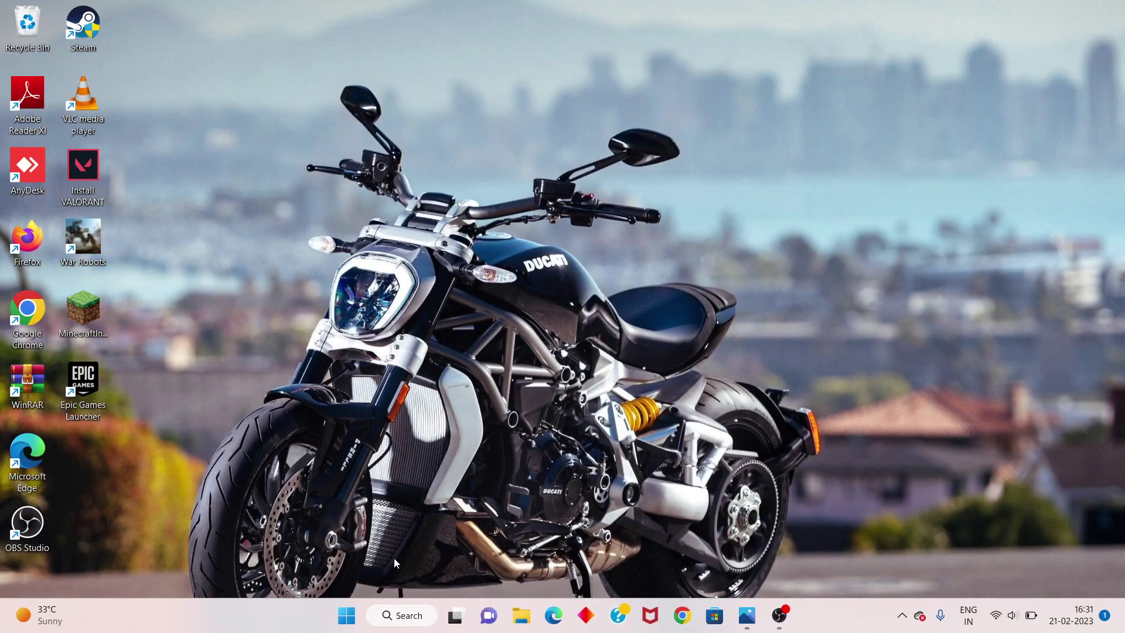
Dismiss the Start menu, then search 'ser' in Windows Search and open the Services app.
{"action": "left_click", "coordinate": [346, 616]}
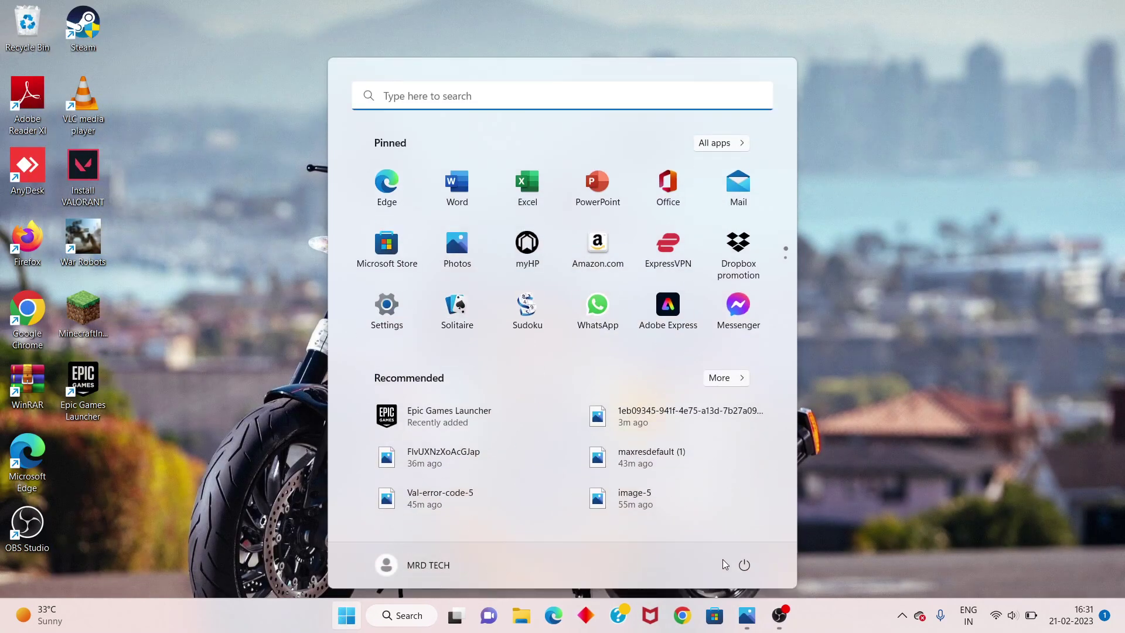
{"action": "left_click", "coordinate": [745, 564]}
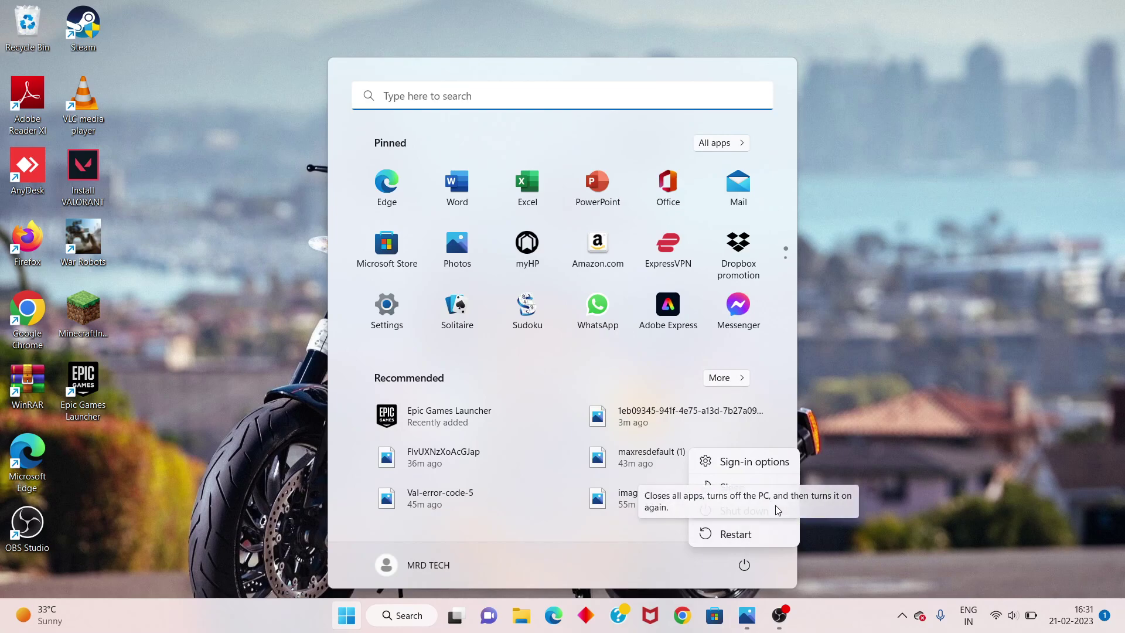
{"action": "key", "text": "Escape"}
{"action": "left_click", "coordinate": [896, 348]}
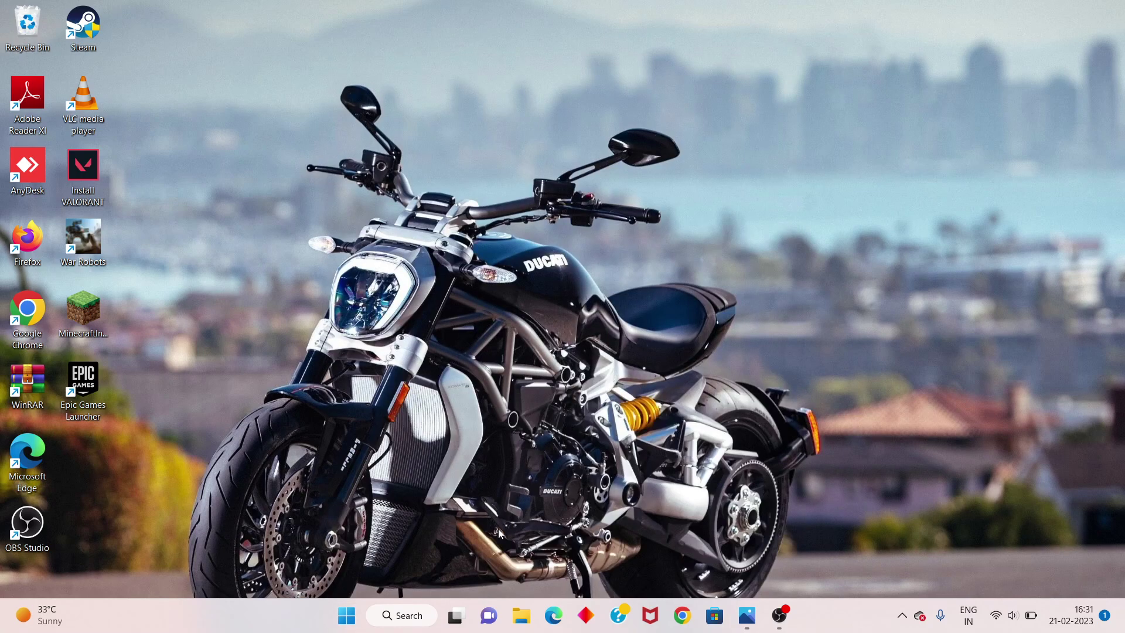
{"action": "left_click", "coordinate": [422, 617]}
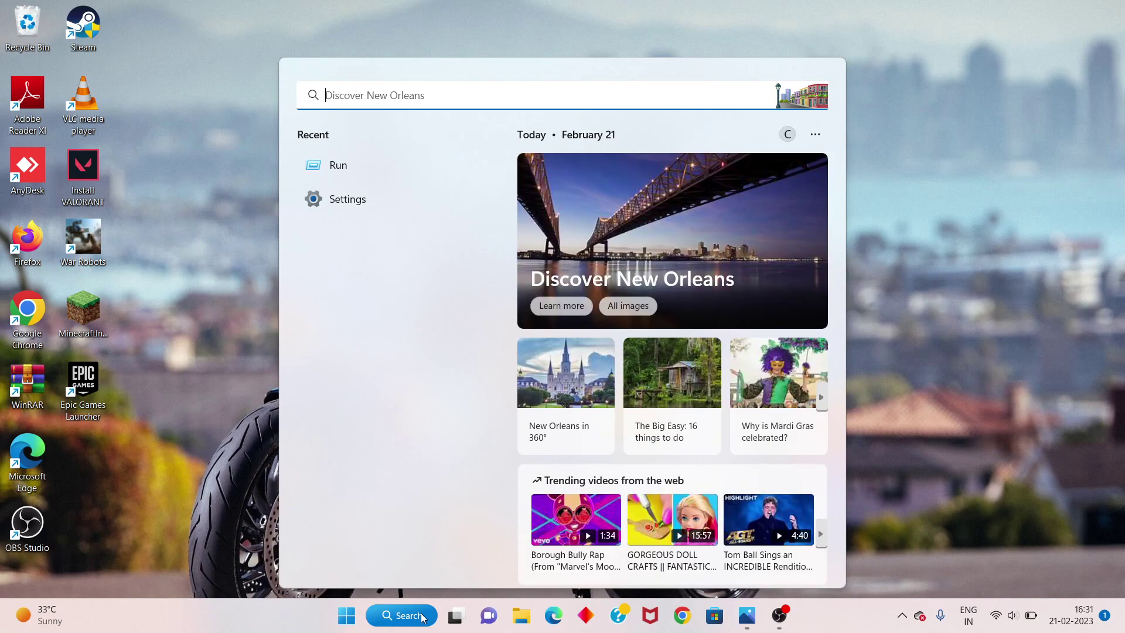
{"action": "type", "text": "se"}
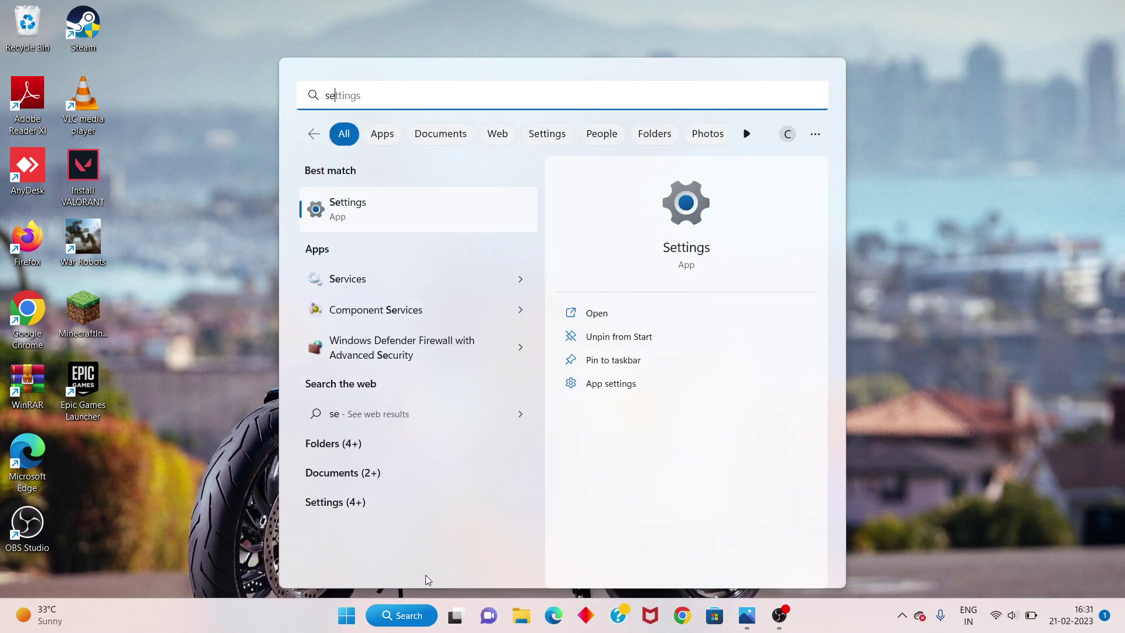
{"action": "type", "text": "r"}
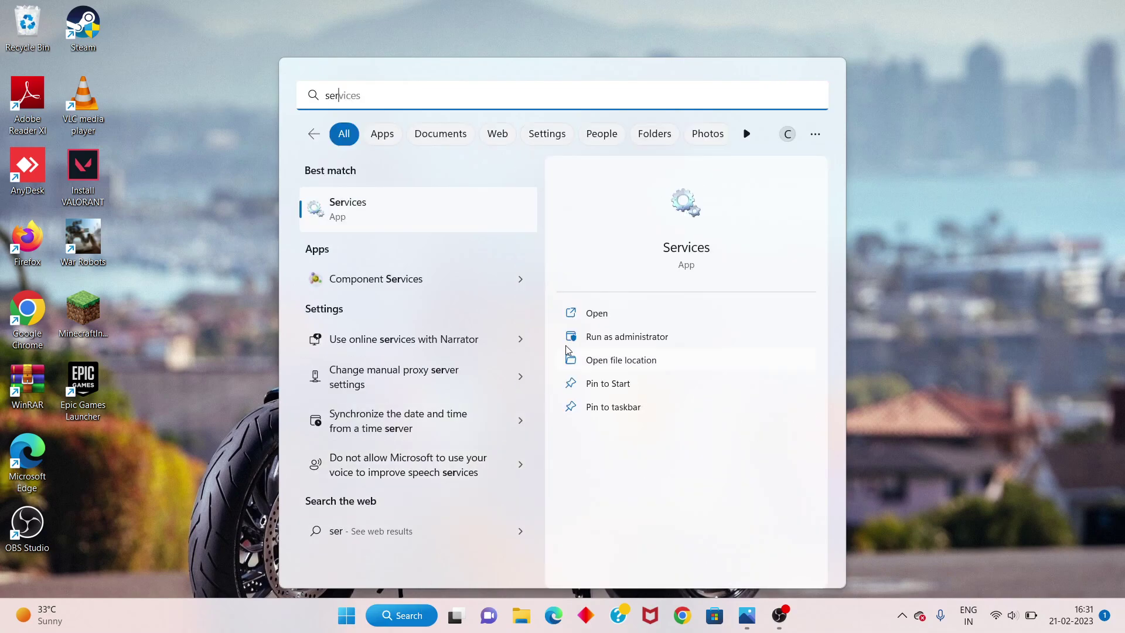
{"action": "left_click", "coordinate": [593, 314]}
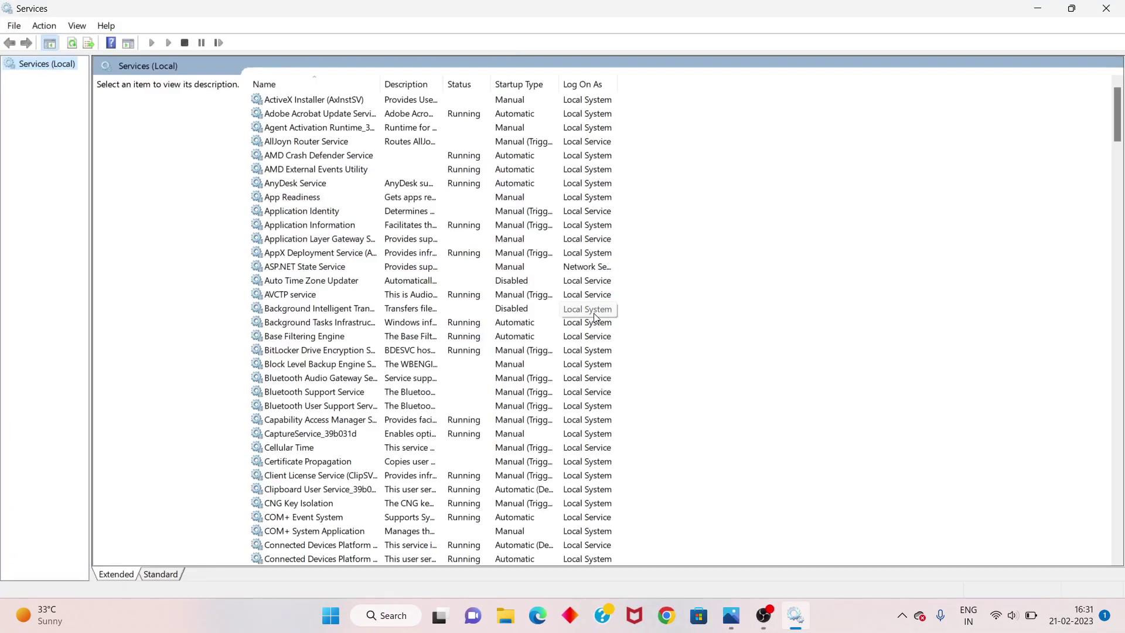
Open Security Center's Properties to confirm its service name is wscsvc, then close Services.
{"action": "scroll", "coordinate": [594, 317], "scroll_direction": "down", "scroll_amount": 20}
{"action": "scroll", "coordinate": [595, 317], "scroll_direction": "down", "scroll_amount": 20}
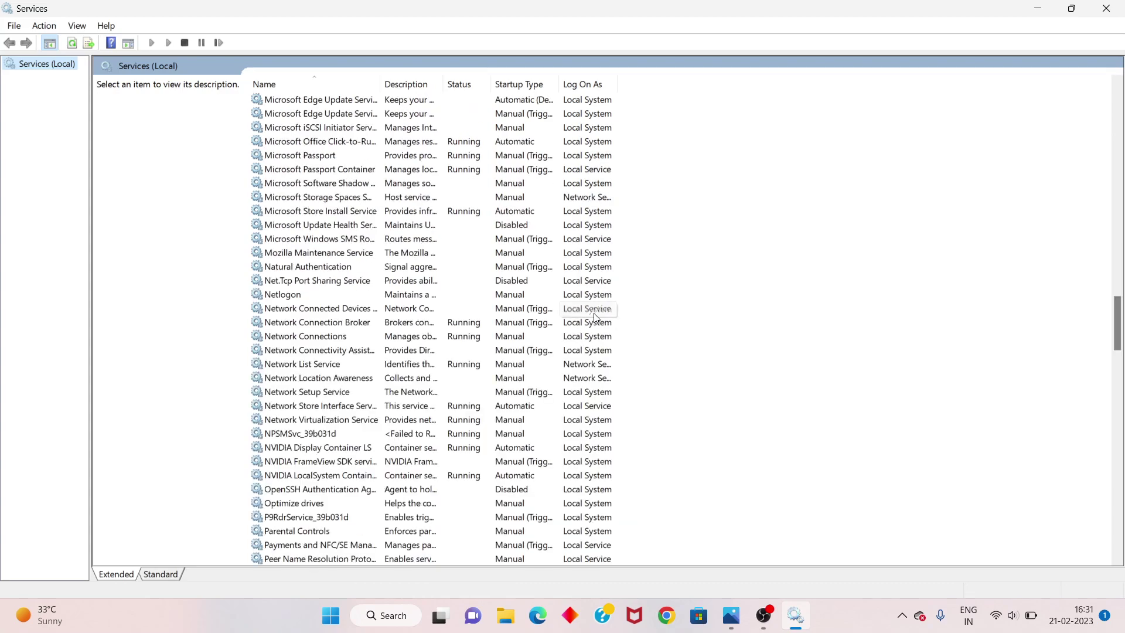
{"action": "scroll", "coordinate": [595, 317], "scroll_direction": "down", "scroll_amount": 11}
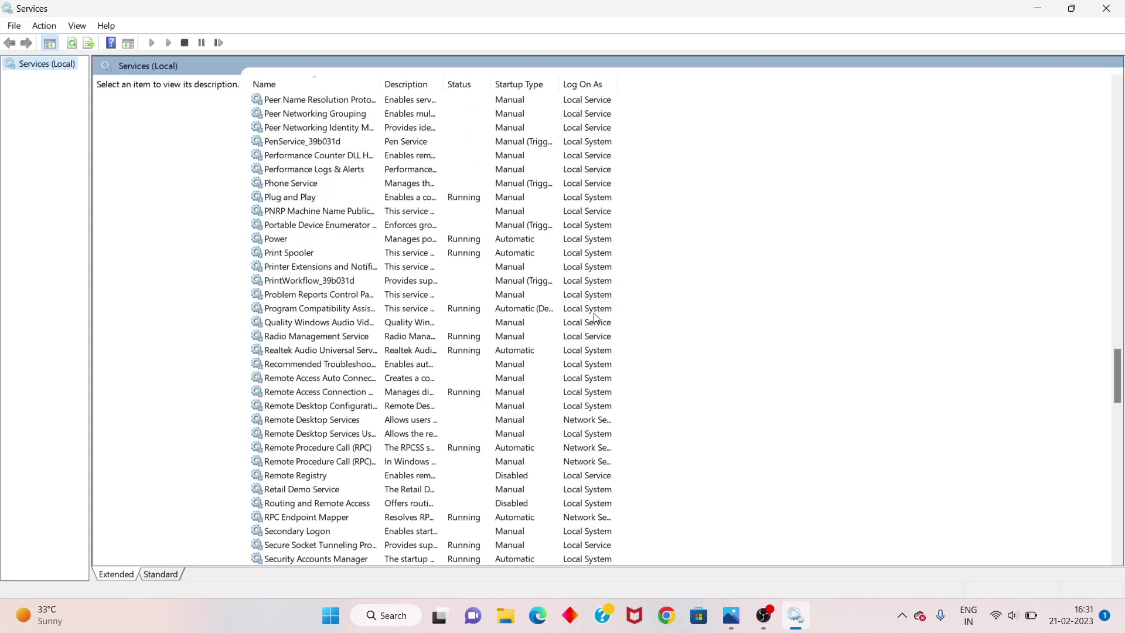
{"action": "scroll", "coordinate": [595, 317], "scroll_direction": "down", "scroll_amount": 11}
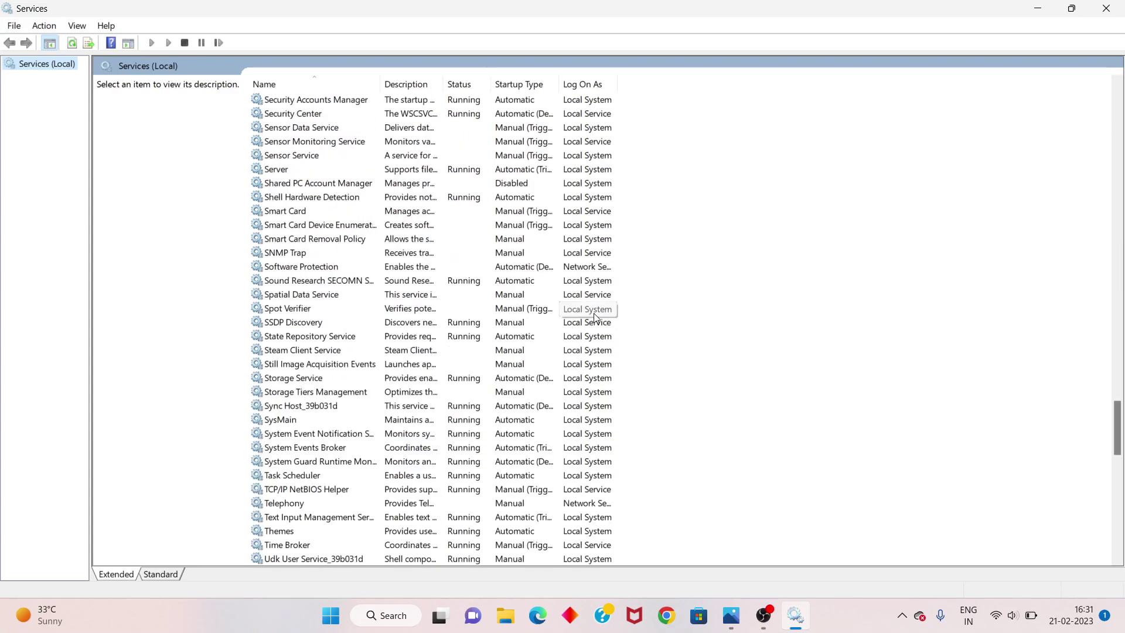
{"action": "left_click", "coordinate": [333, 117]}
{"action": "right_click", "coordinate": [332, 117]}
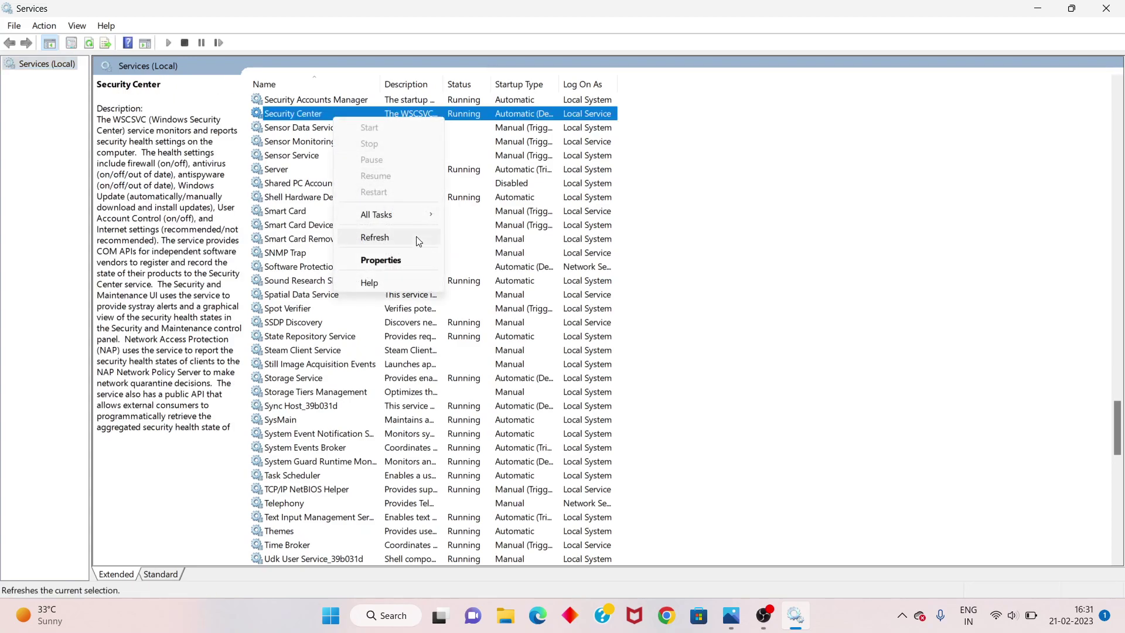
{"action": "left_click", "coordinate": [414, 261]}
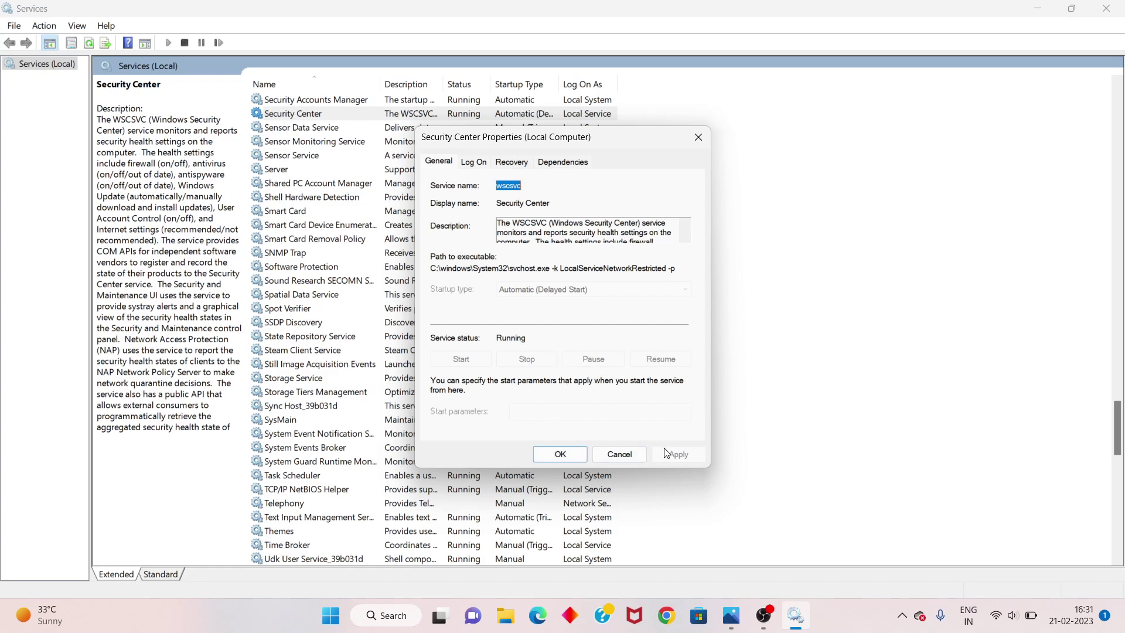
{"action": "left_click", "coordinate": [541, 455]}
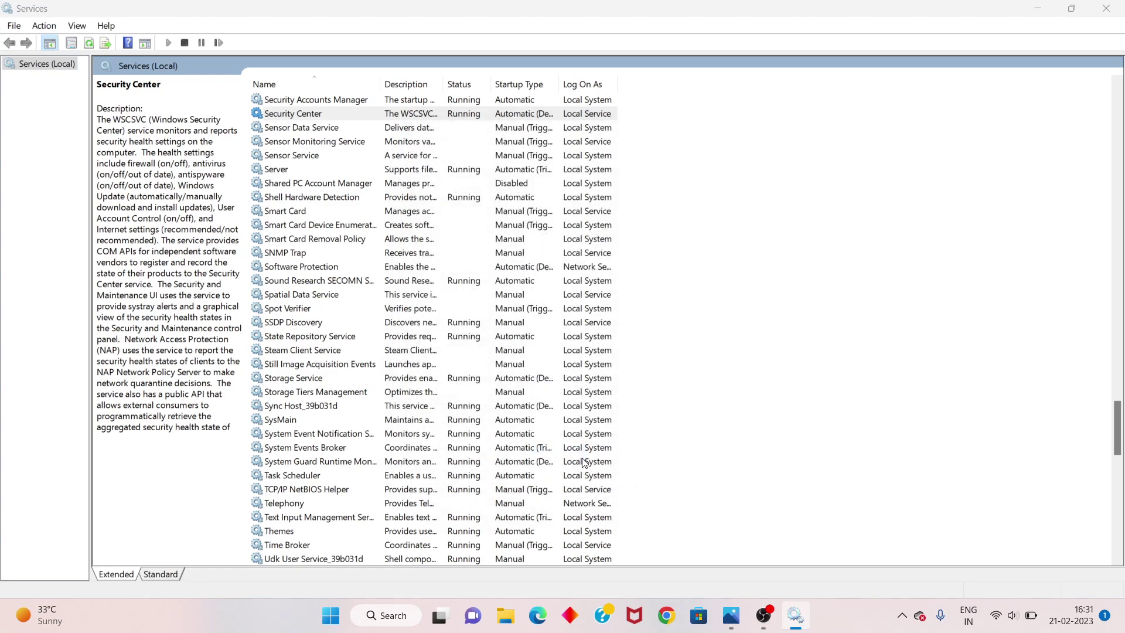
{"action": "left_click", "coordinate": [843, 105]}
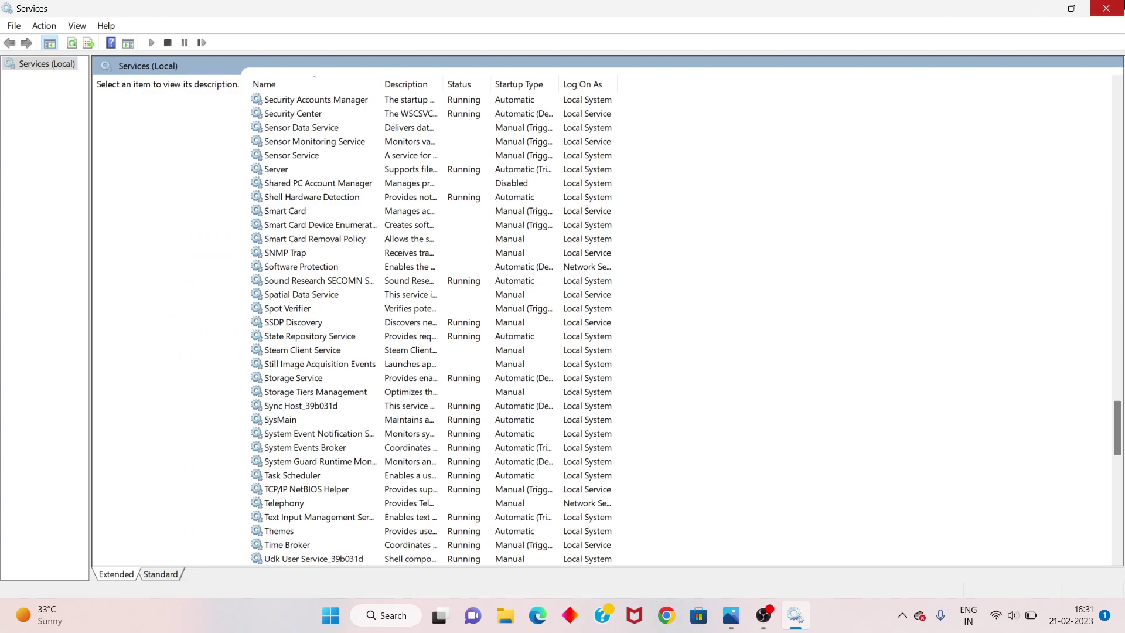
{"action": "left_click", "coordinate": [1106, 8]}
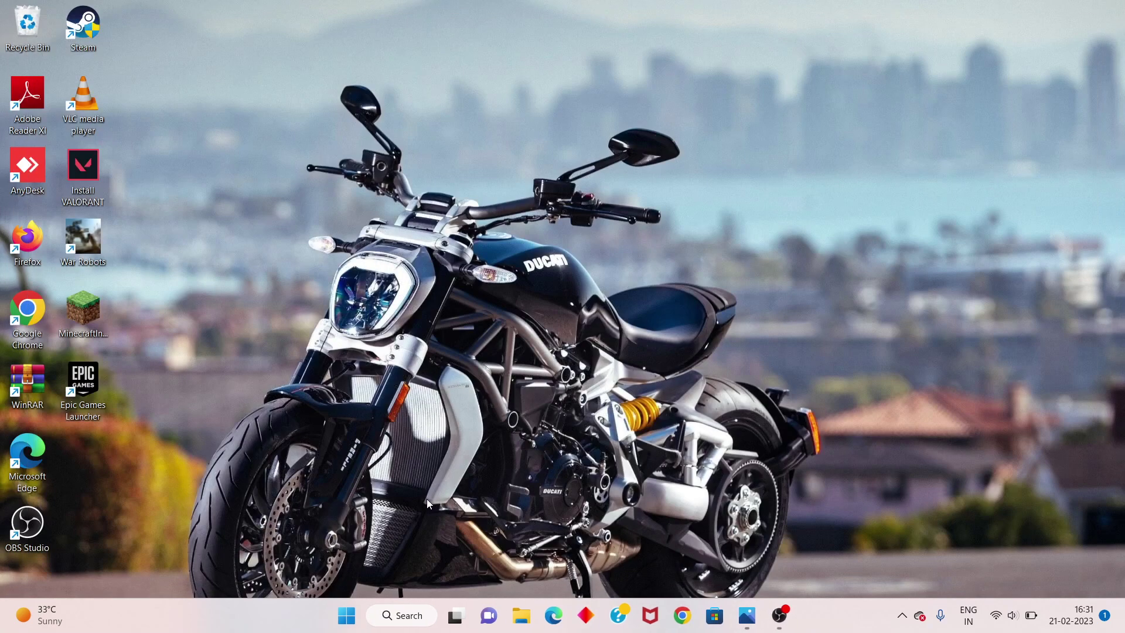
Search Chrome for 'wscsvc.dll' and open the DLL-files.com result.
{"action": "left_click", "coordinate": [691, 626]}
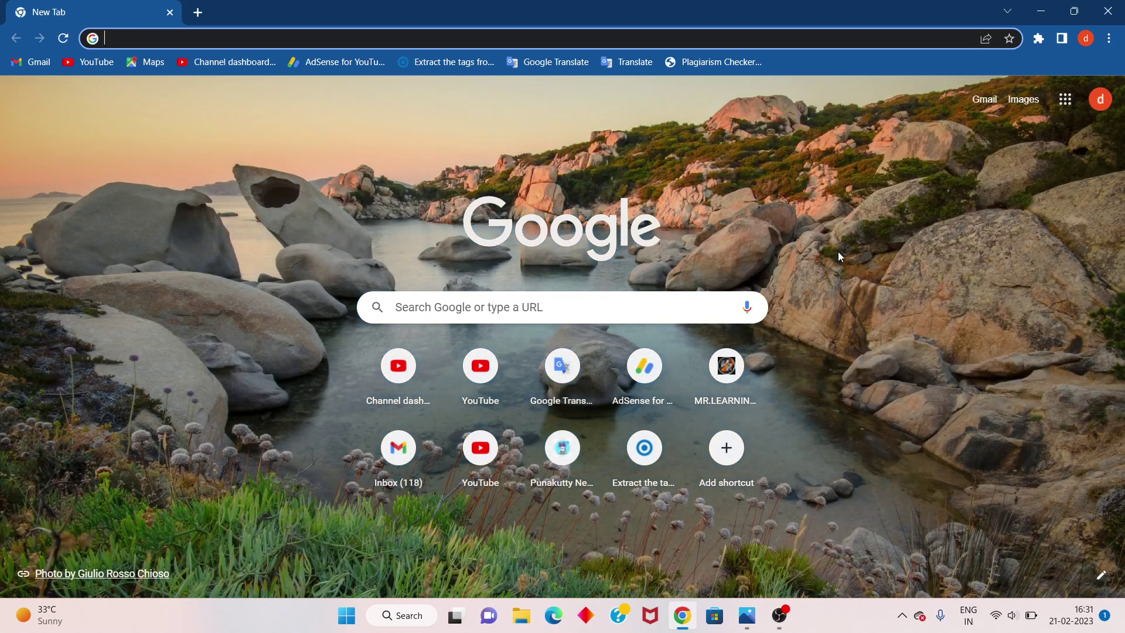
{"action": "type", "text": "w"}
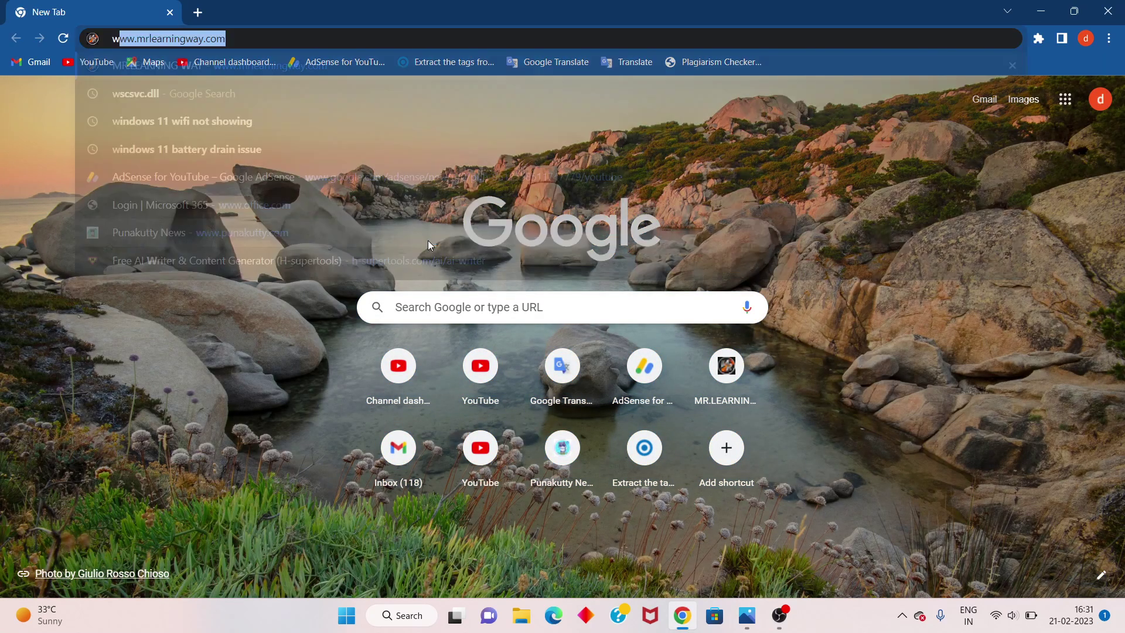
{"action": "type", "text": "scs"}
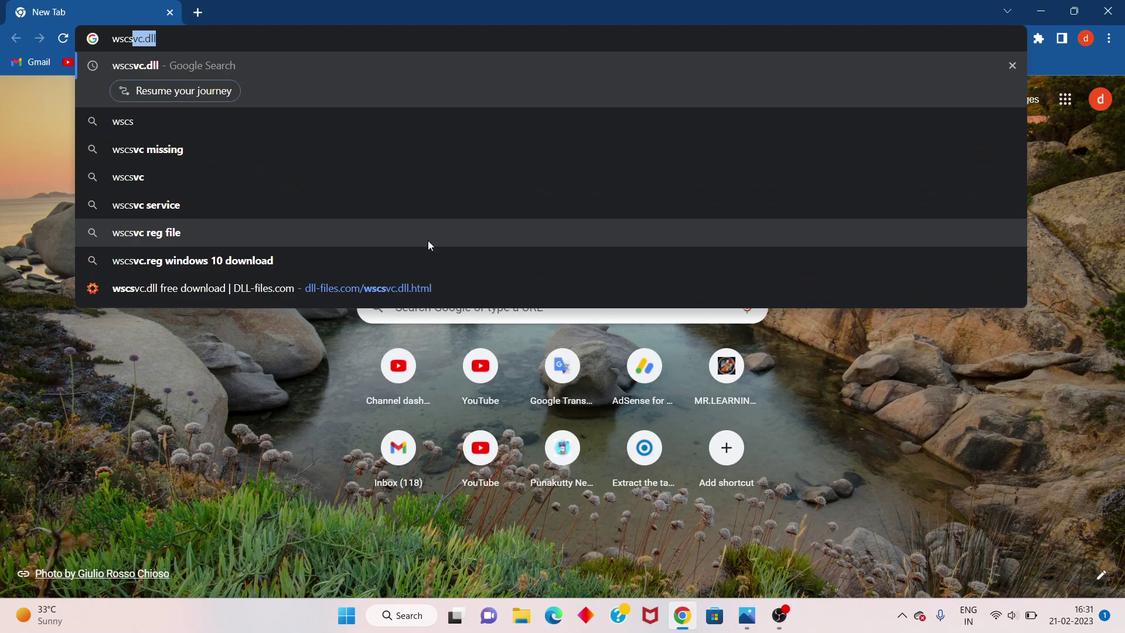
{"action": "type", "text": "vc"}
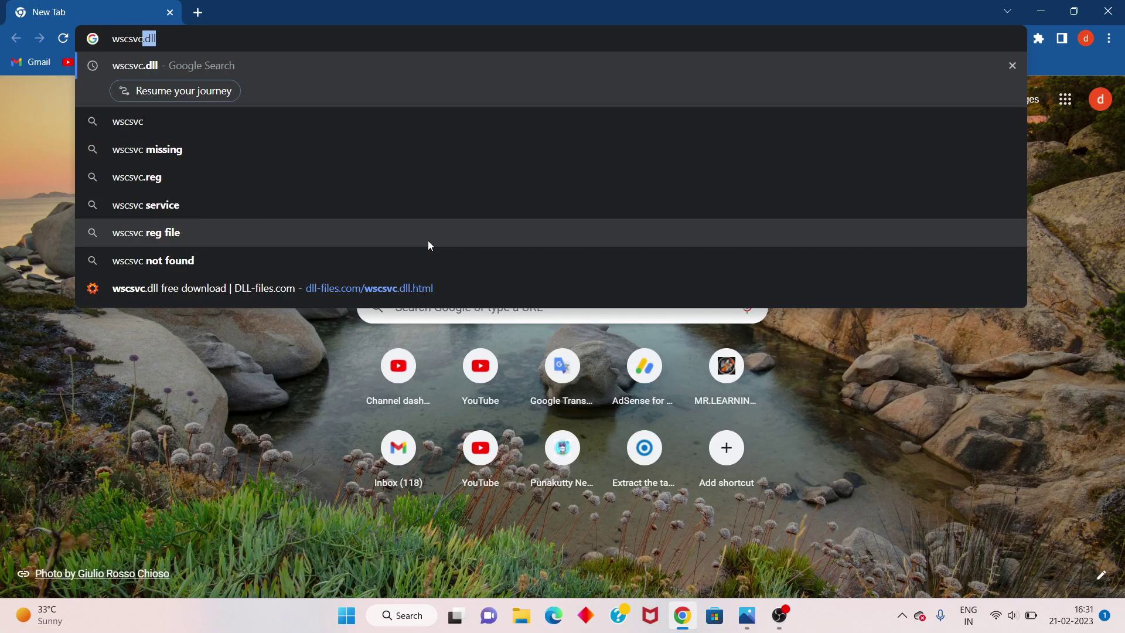
{"action": "type", "text": ".dll"}
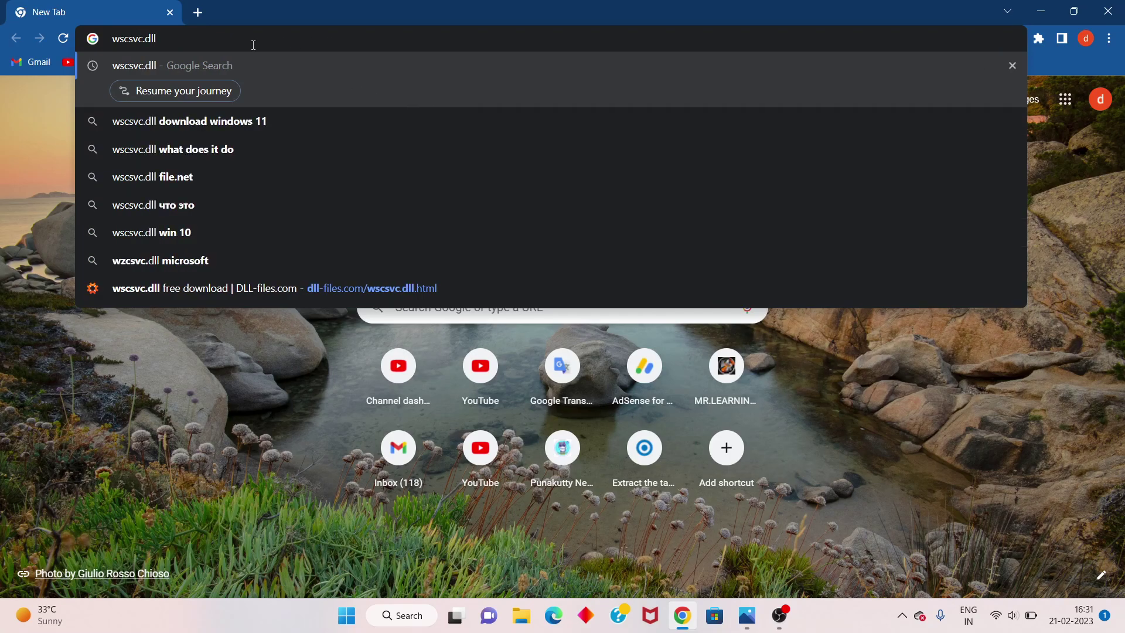
{"action": "key", "text": "Return"}
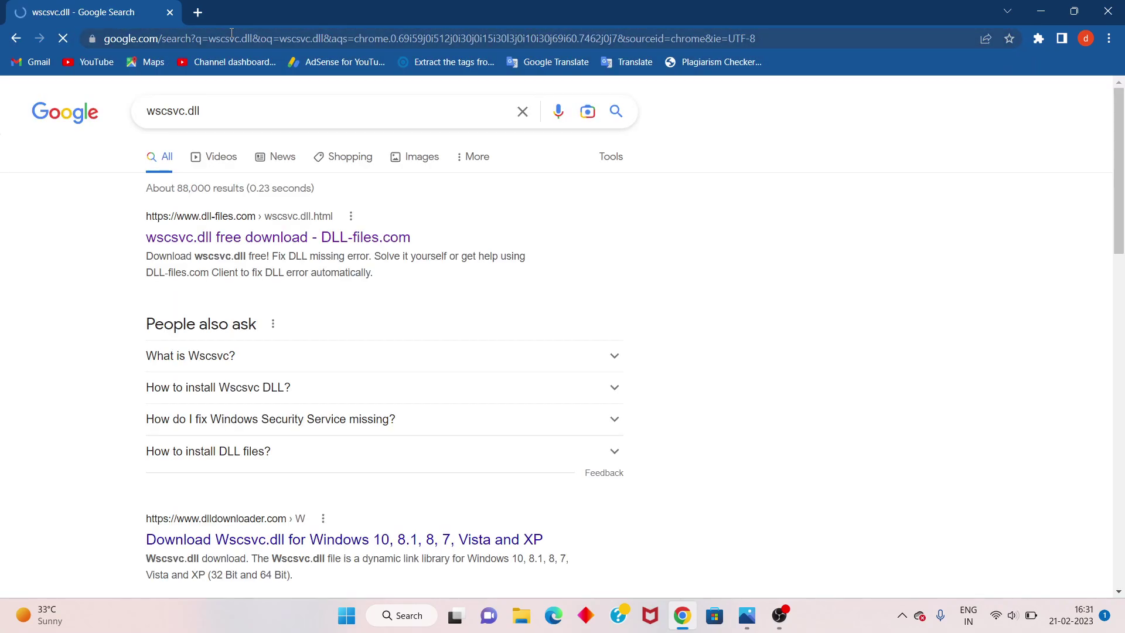
{"action": "left_click", "coordinate": [305, 238]}
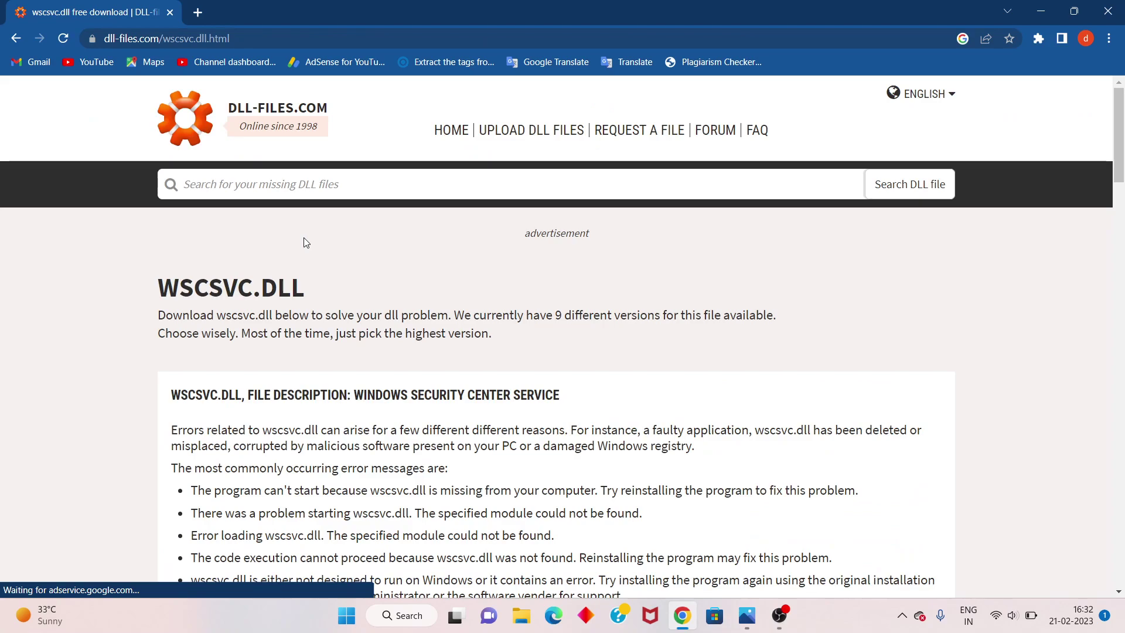
Download the 64-bit wscsvc.dll version 10.0.18362.449 and close the covering ad.
{"action": "scroll", "coordinate": [303, 237], "scroll_direction": "down", "scroll_amount": 8}
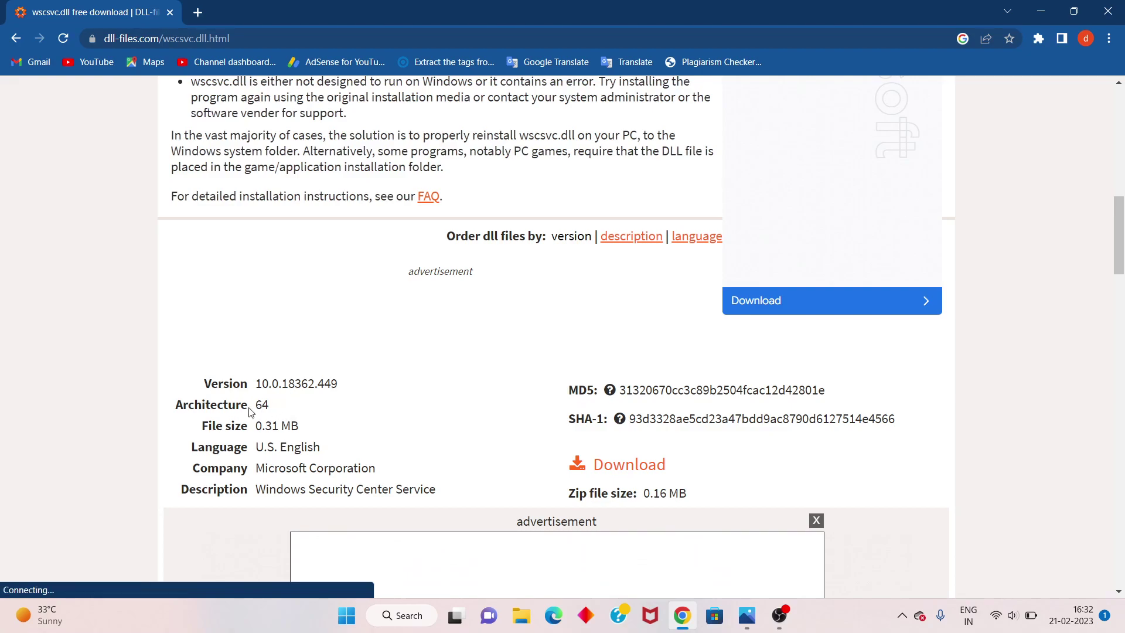
{"action": "left_click", "coordinate": [636, 473]}
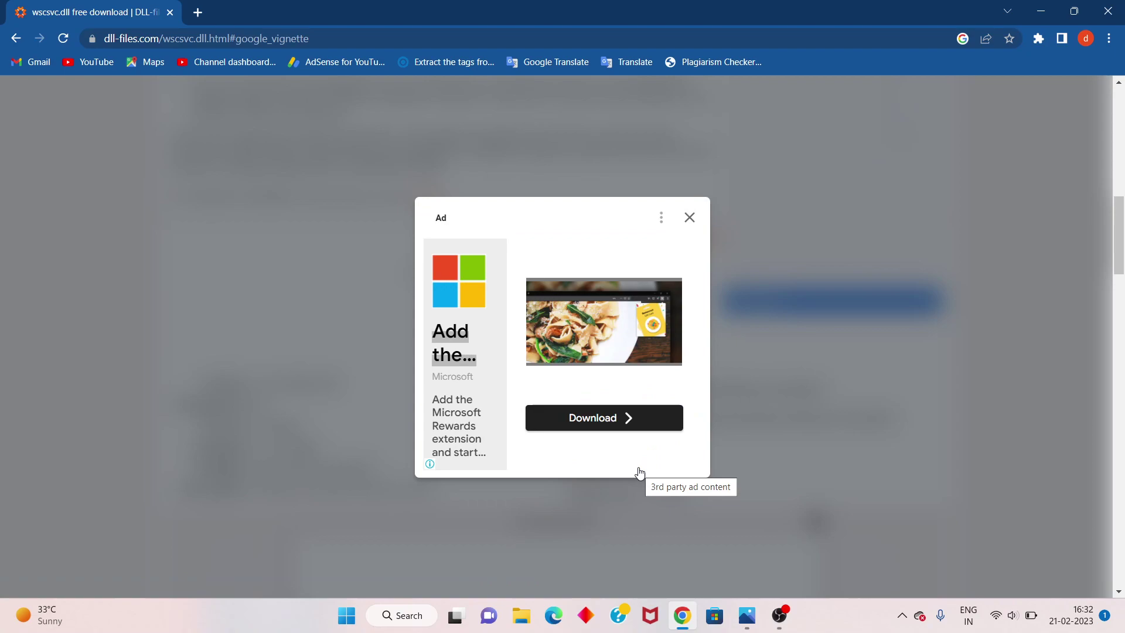
{"action": "left_click", "coordinate": [690, 220]}
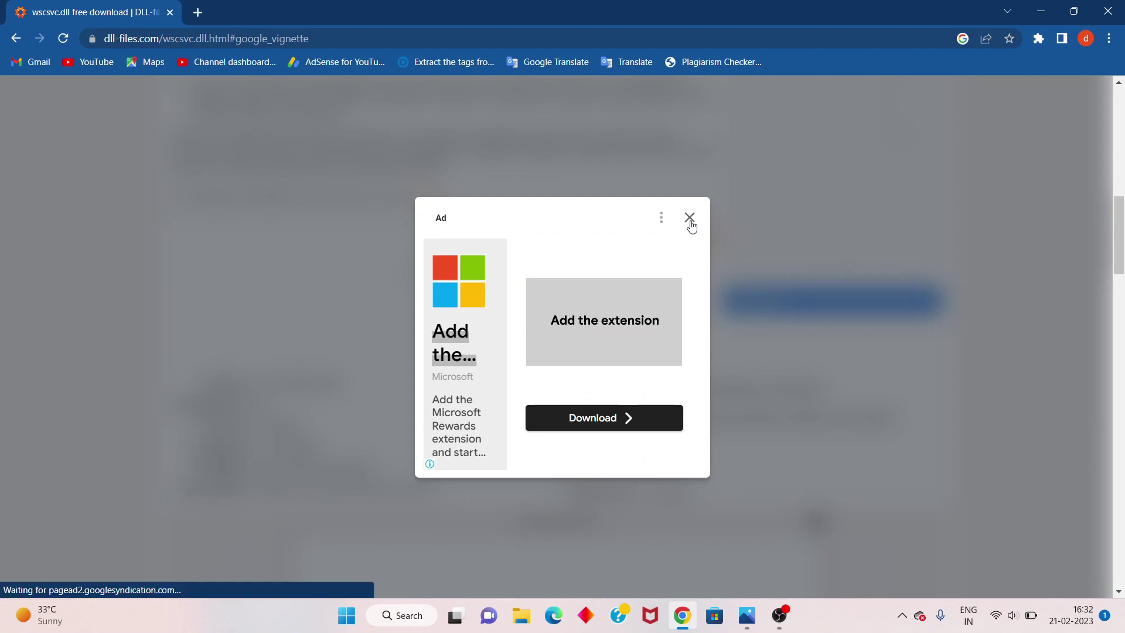
{"action": "scroll", "coordinate": [690, 237], "scroll_direction": "down", "scroll_amount": 1}
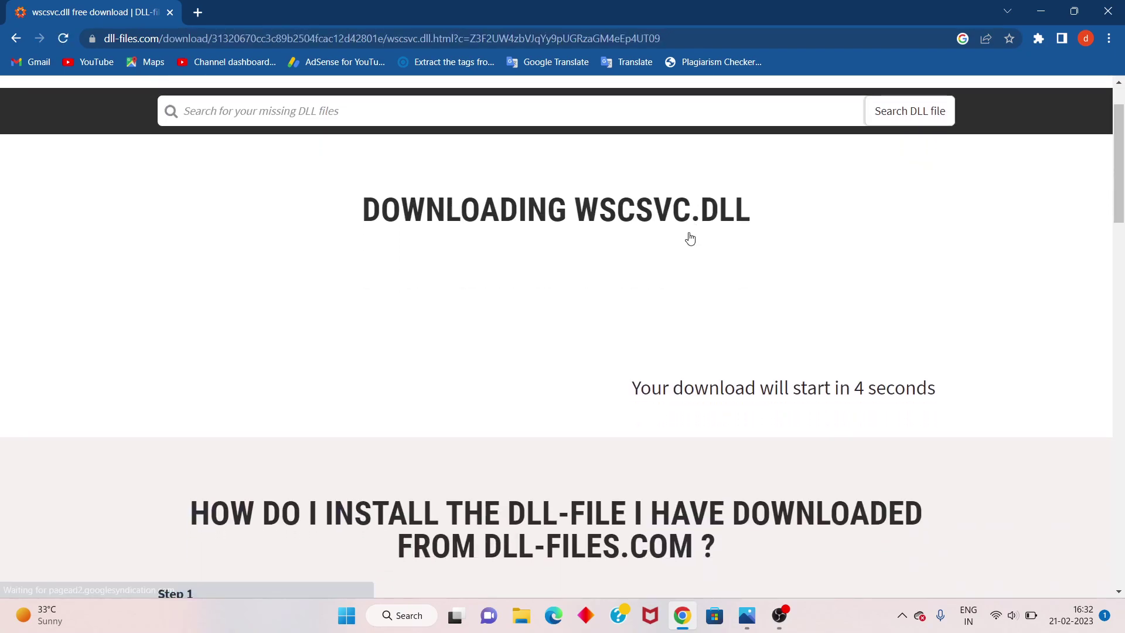
Use the download's options menu to show wscsvc.zip in its Downloads folder.
{"action": "scroll", "coordinate": [728, 246], "scroll_direction": "down", "scroll_amount": 5}
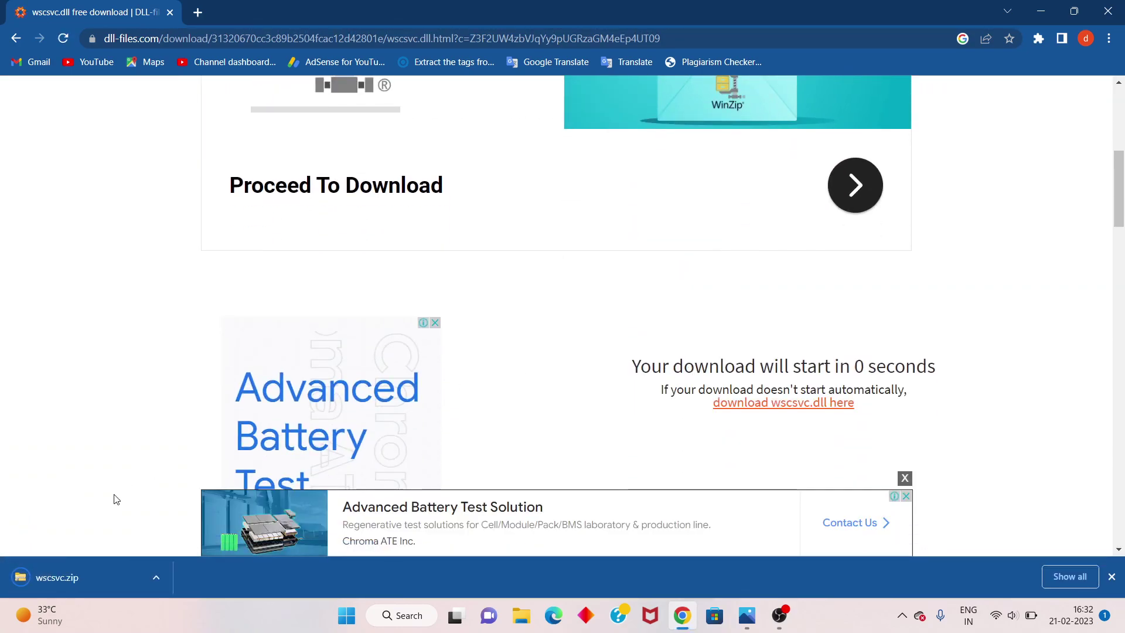
{"action": "left_click", "coordinate": [158, 581]}
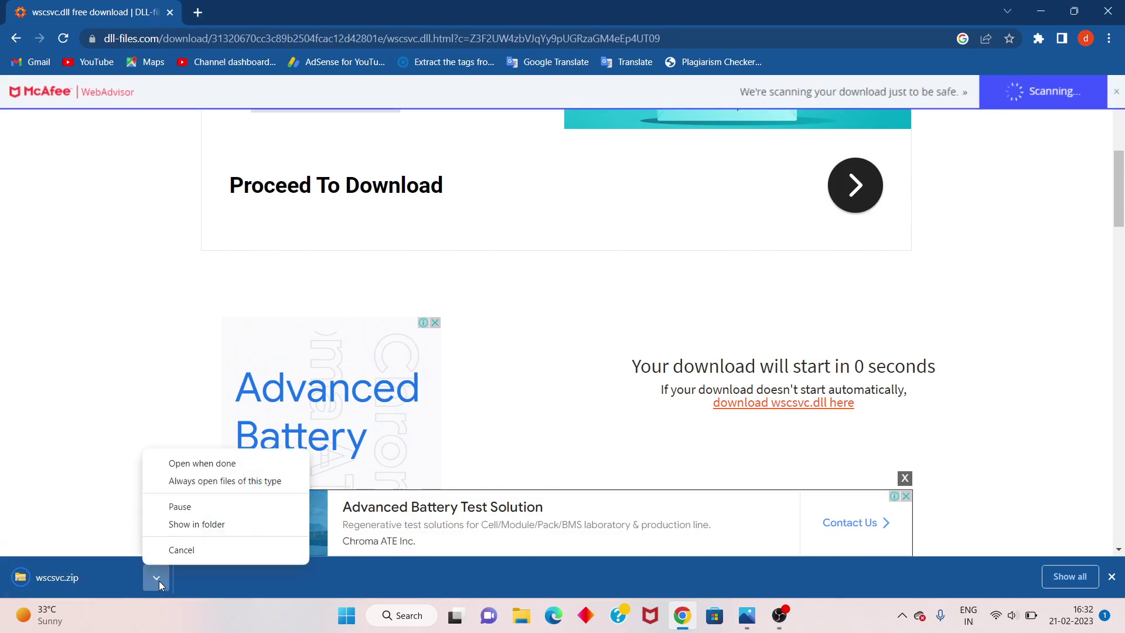
{"action": "left_click", "coordinate": [240, 524]}
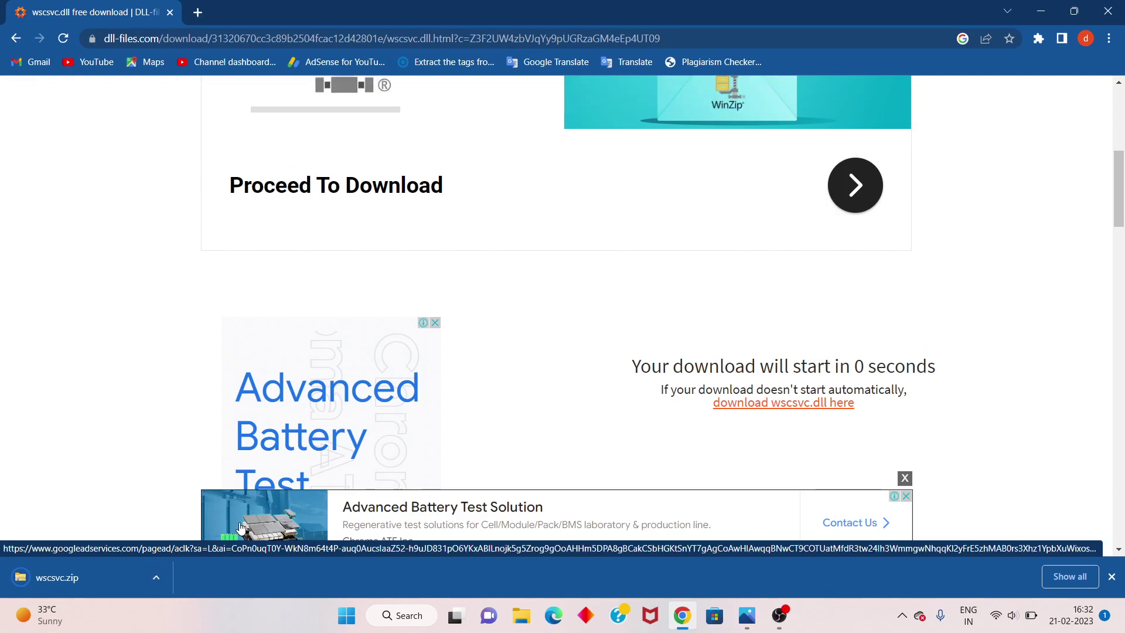
{"action": "left_click", "coordinate": [157, 576]}
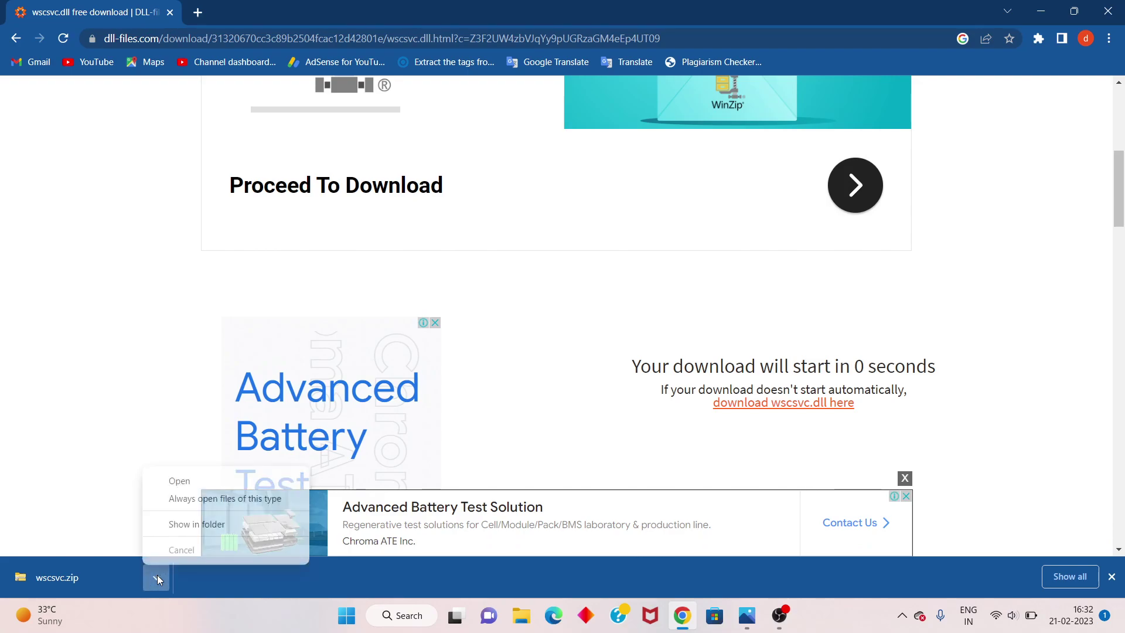
{"action": "left_click", "coordinate": [194, 531]}
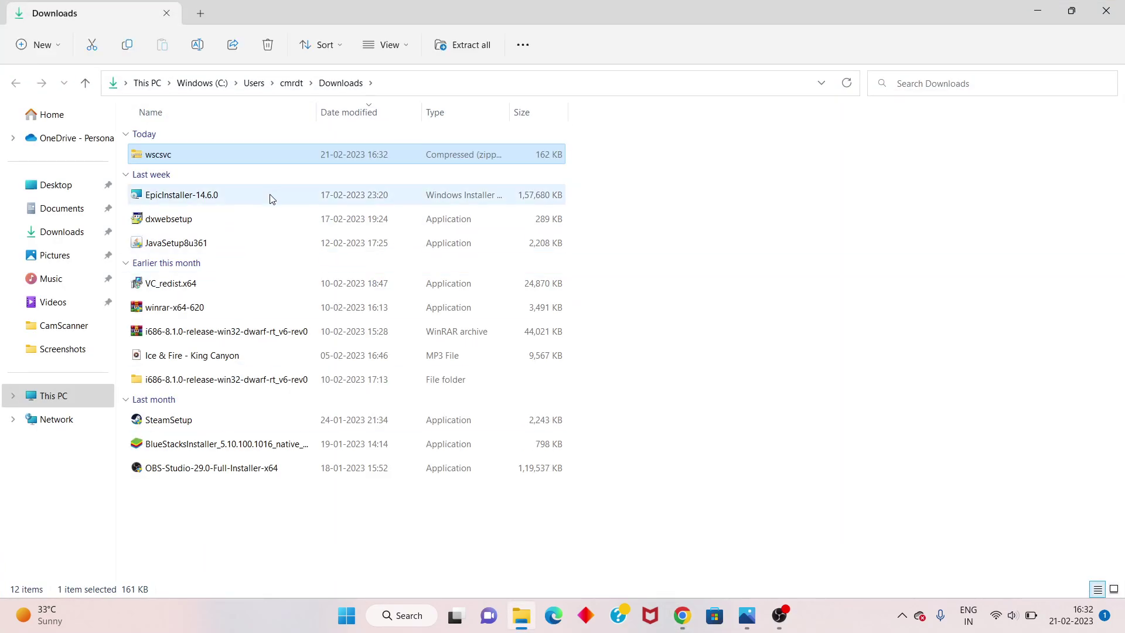
Extract wscsvc.zip into a wscsvc folder in Downloads.
{"action": "right_click", "coordinate": [299, 162]}
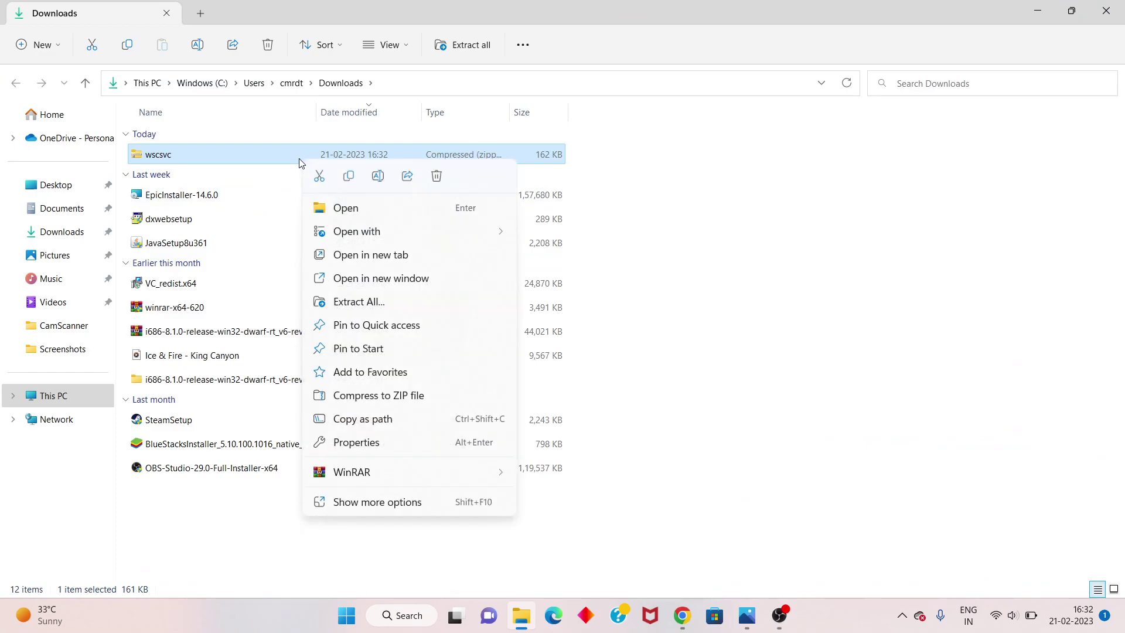
{"action": "left_click", "coordinate": [382, 303]}
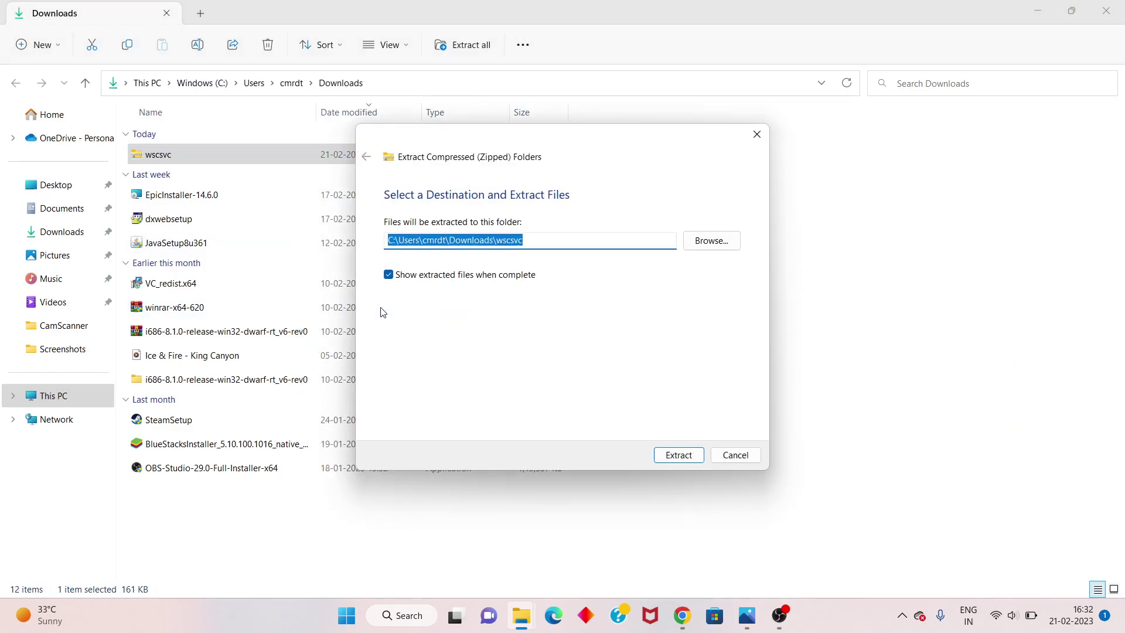
{"action": "left_click", "coordinate": [681, 456]}
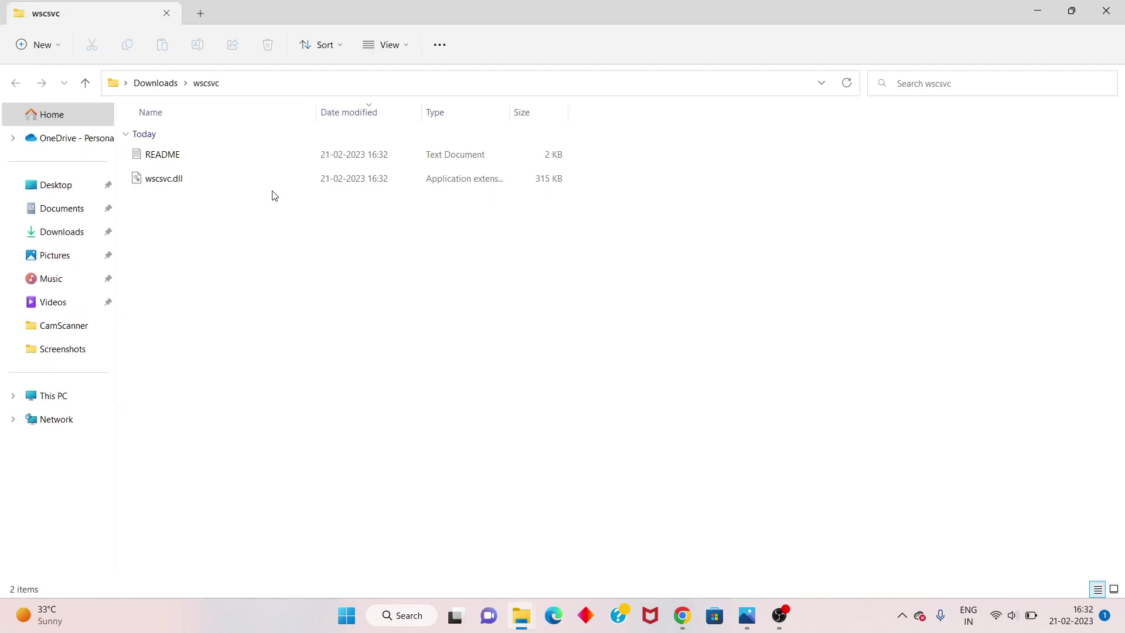
Copy the extracted wscsvc.dll file.
{"action": "left_click", "coordinate": [277, 181]}
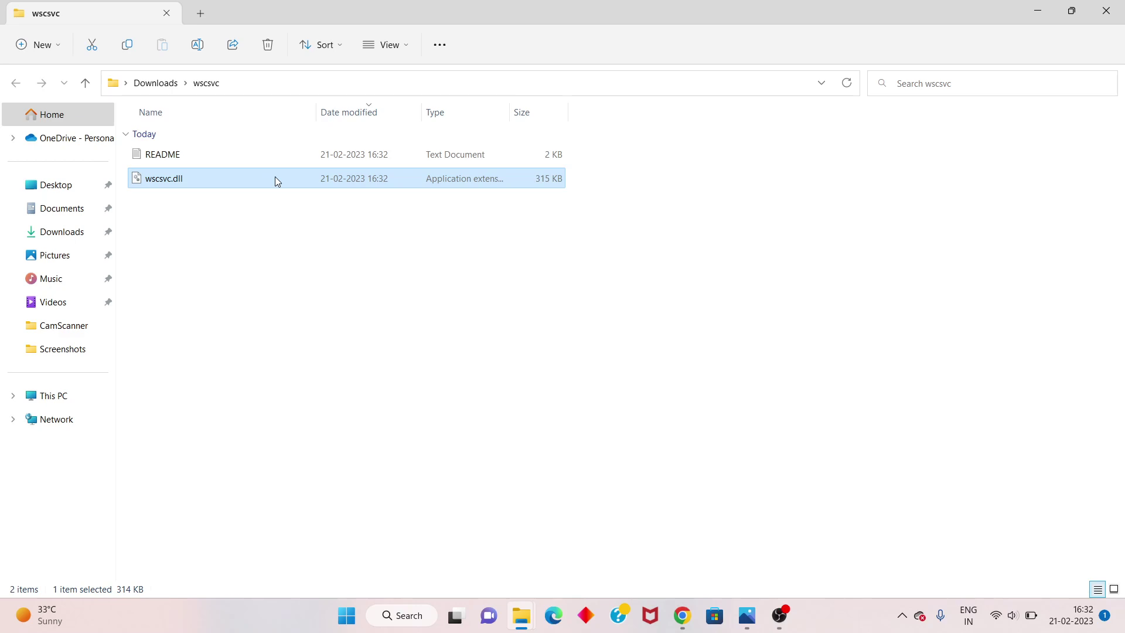
{"action": "right_click", "coordinate": [277, 181]}
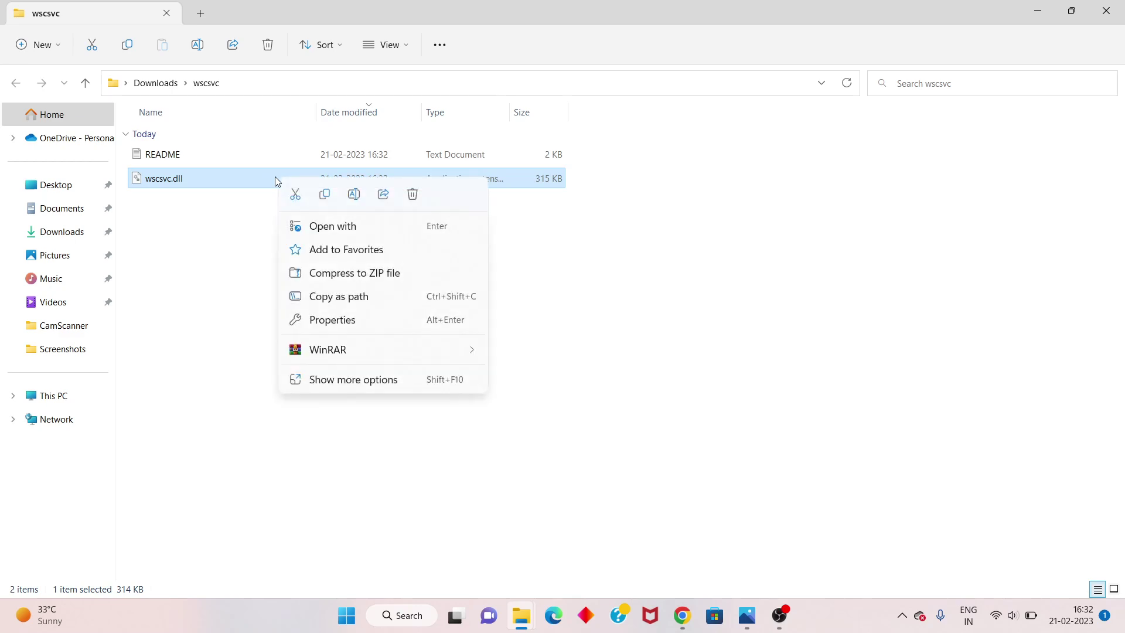
{"action": "left_click", "coordinate": [326, 196]}
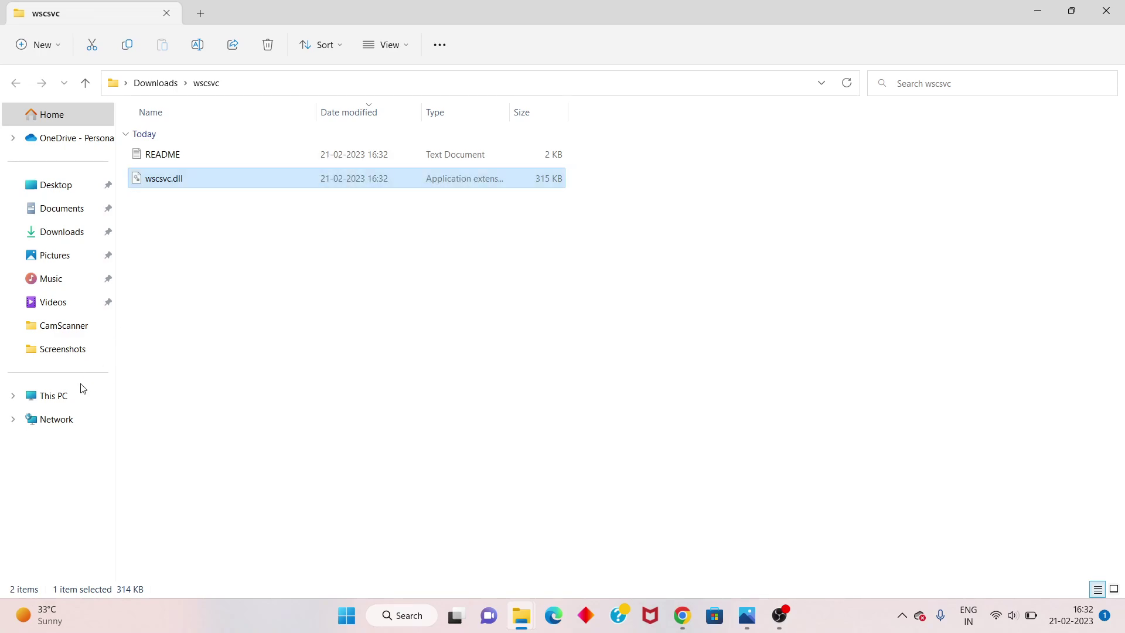
Navigate to C:\Windows\System32 and paste wscsvc.dll into it.
{"action": "left_click", "coordinate": [68, 401]}
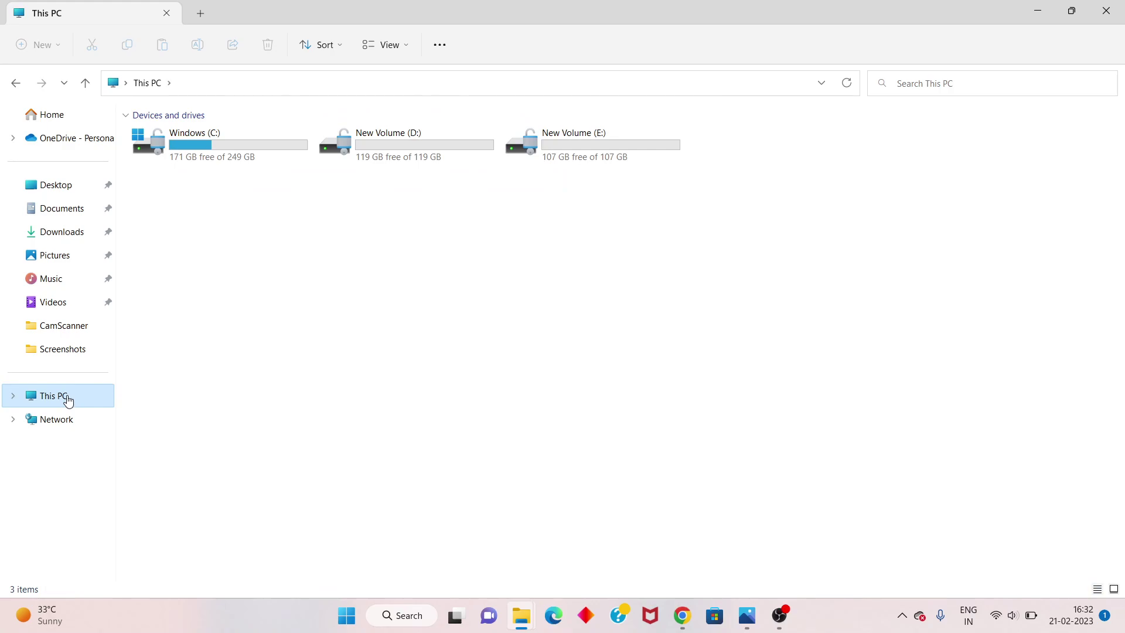
{"action": "double_click", "coordinate": [223, 163]}
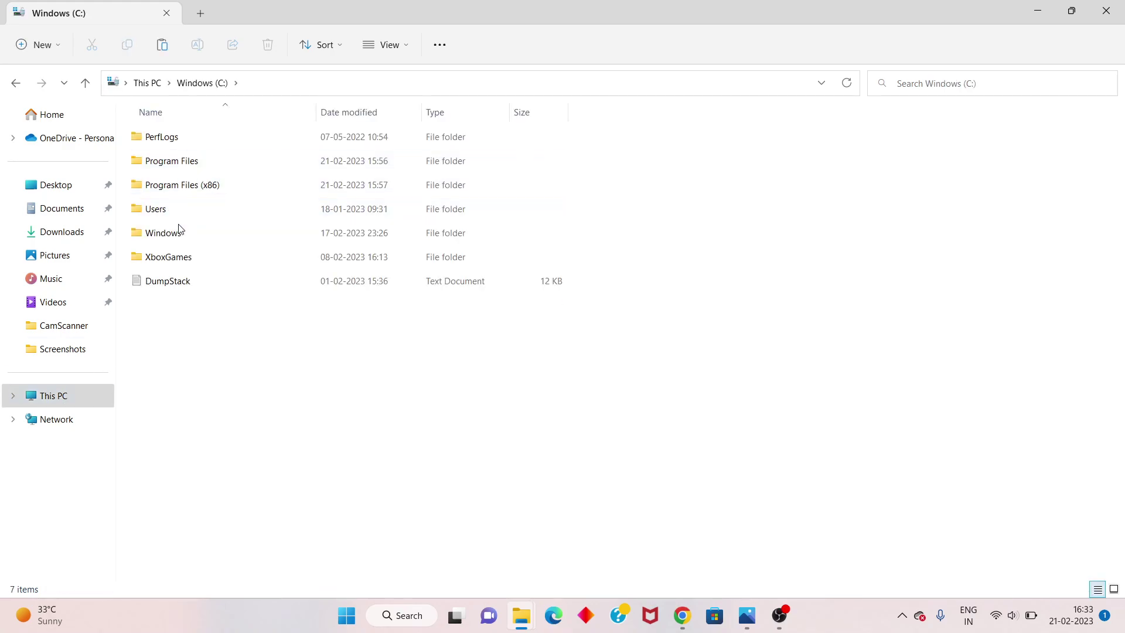
{"action": "double_click", "coordinate": [201, 240]}
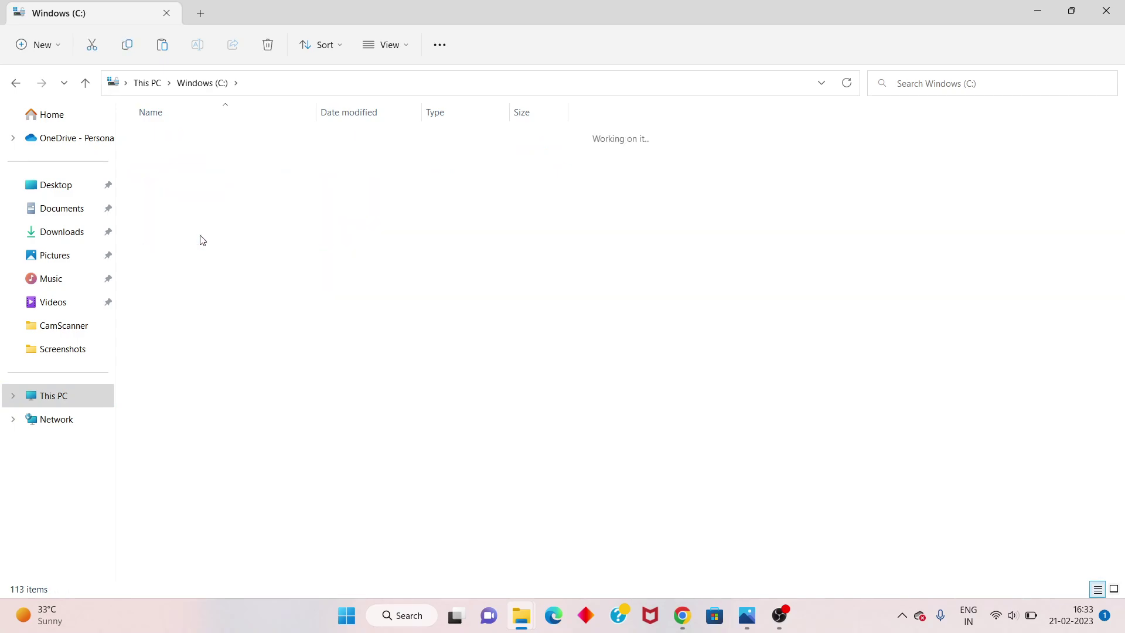
{"action": "scroll", "coordinate": [201, 240], "scroll_direction": "down", "scroll_amount": 6}
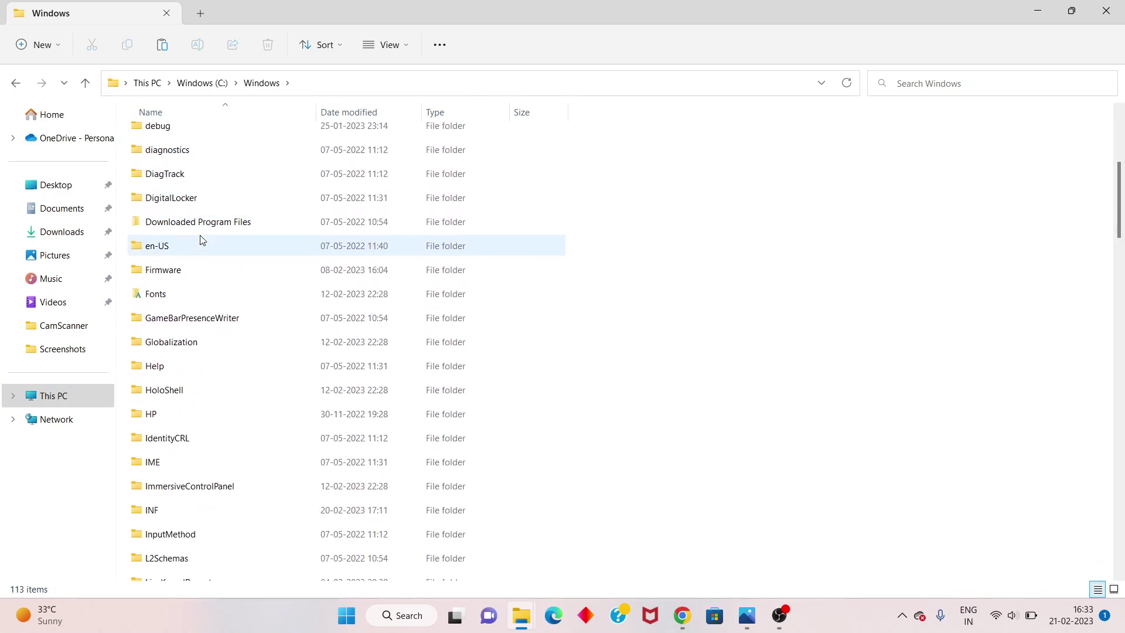
{"action": "scroll", "coordinate": [201, 239], "scroll_direction": "down", "scroll_amount": 10}
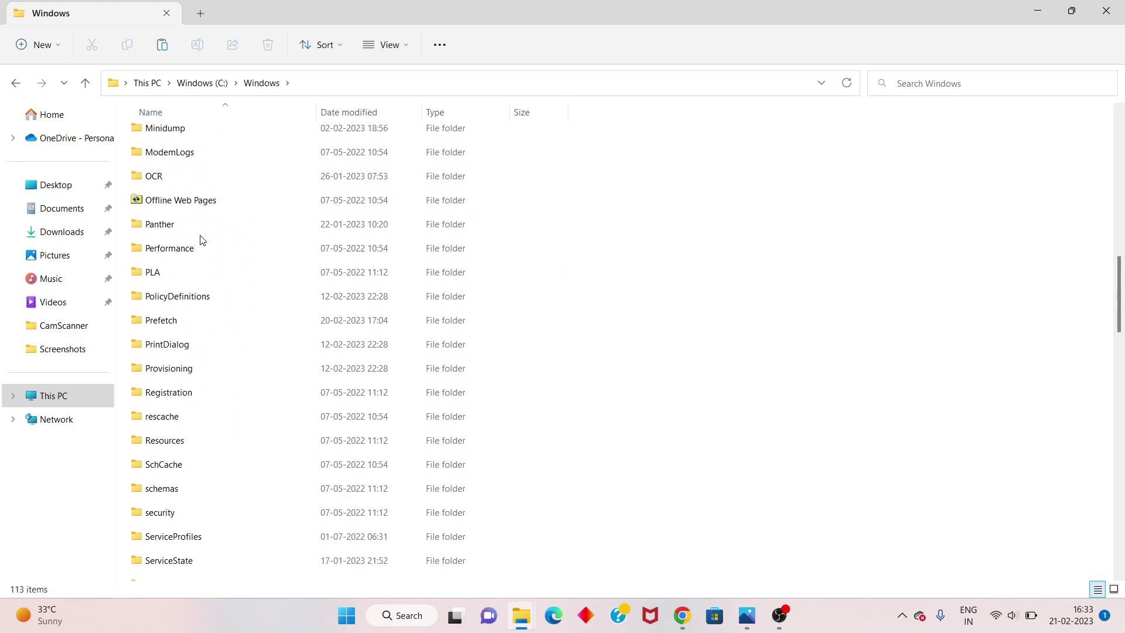
{"action": "scroll", "coordinate": [201, 240], "scroll_direction": "down", "scroll_amount": 4}
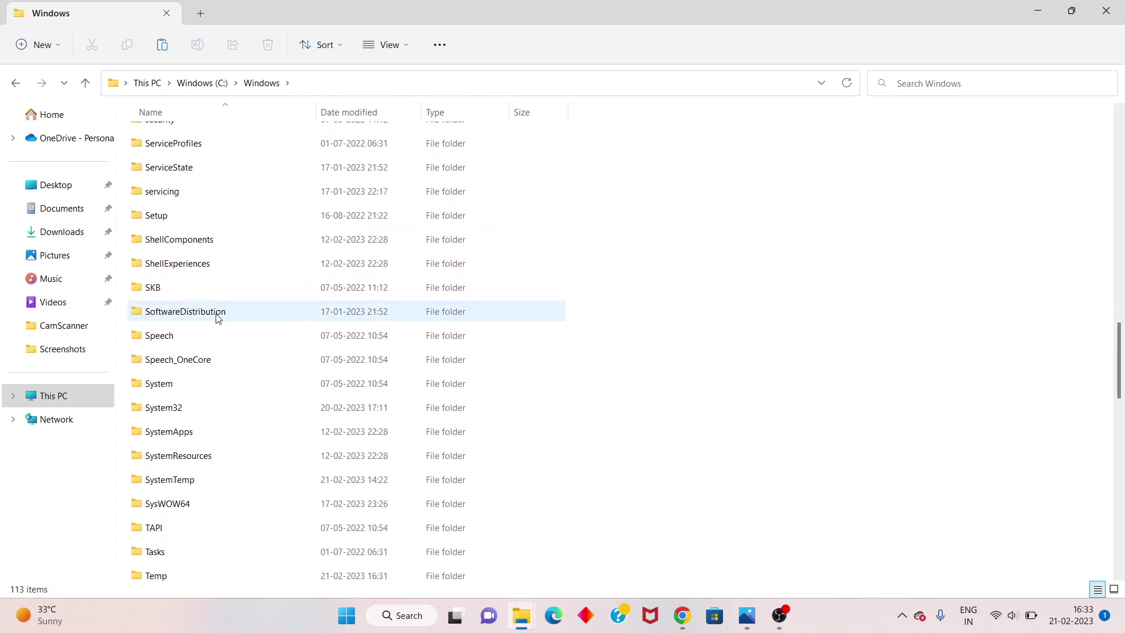
{"action": "left_click", "coordinate": [285, 414]}
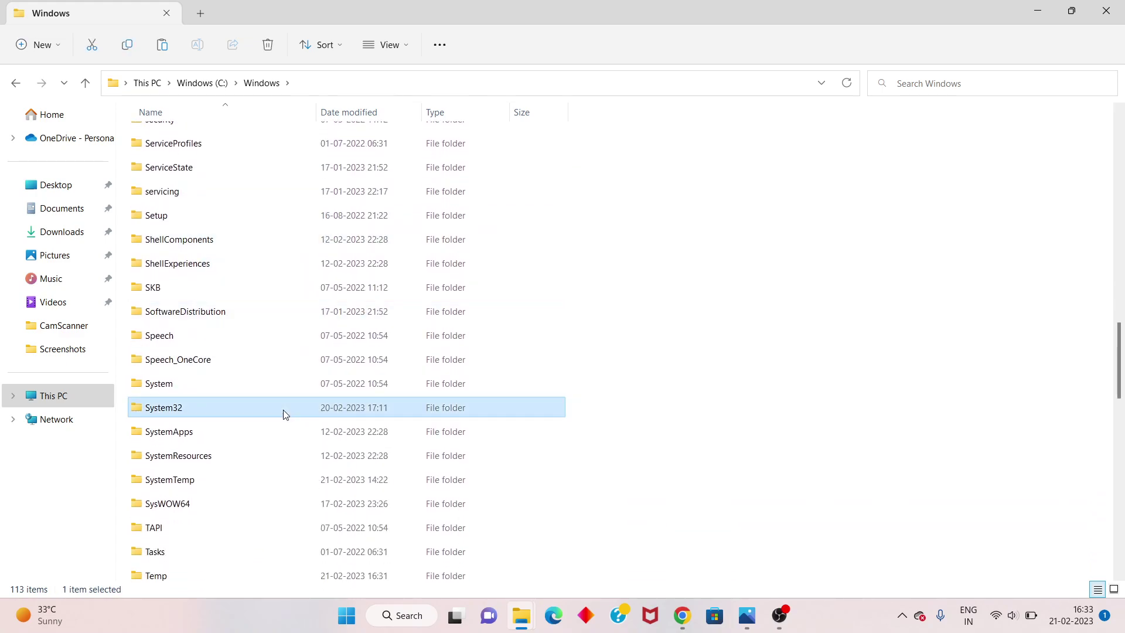
{"action": "double_click", "coordinate": [286, 414]}
{"action": "right_click", "coordinate": [665, 325]}
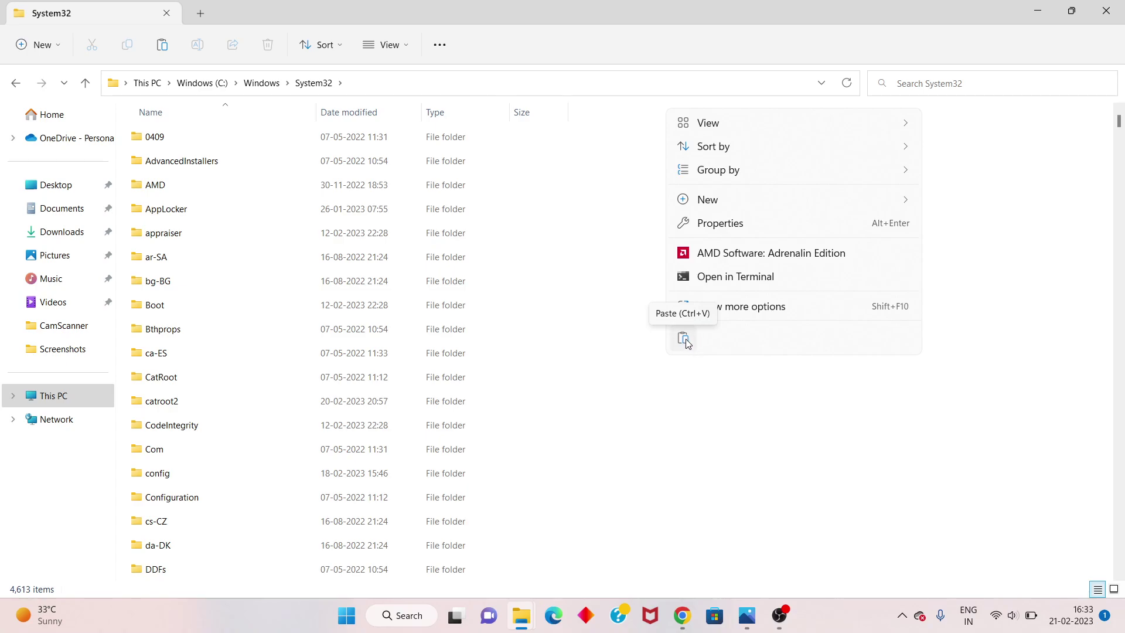
{"action": "left_click", "coordinate": [610, 320]}
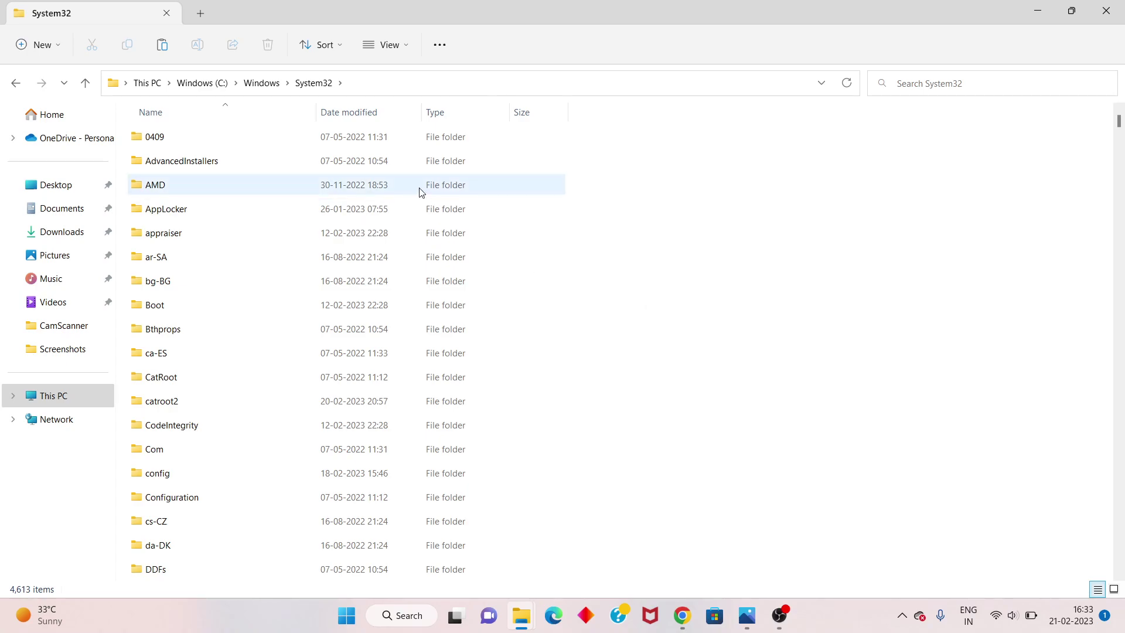
Go back to C:\Windows, open SysWOW64, and bring up its paste menu.
{"action": "left_click", "coordinate": [263, 85]}
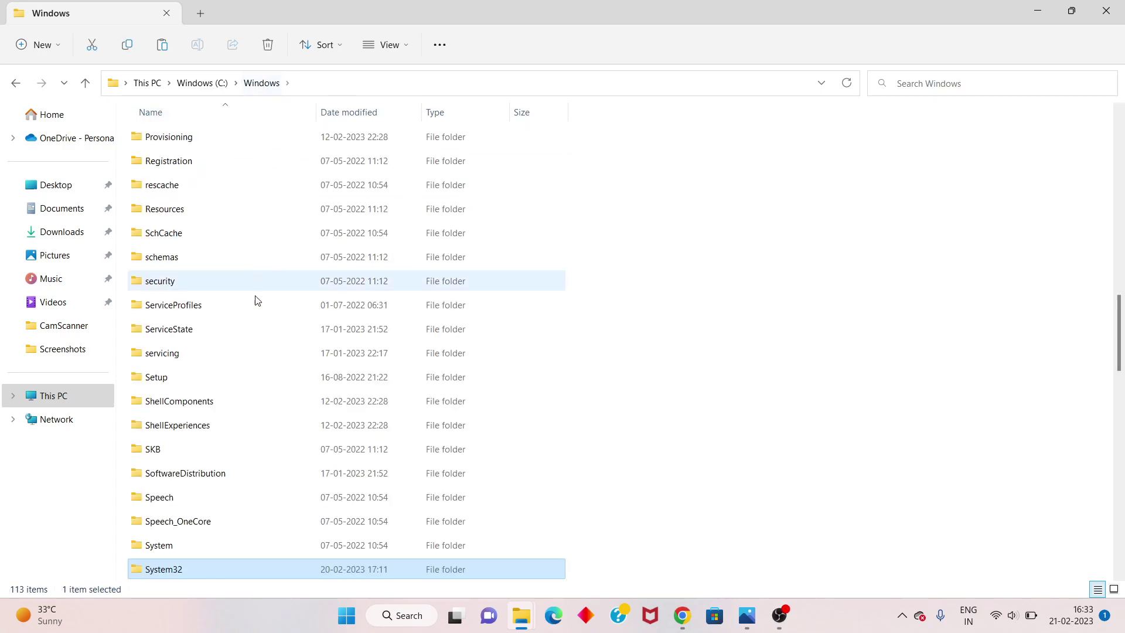
{"action": "scroll", "coordinate": [249, 357], "scroll_direction": "down", "scroll_amount": 2}
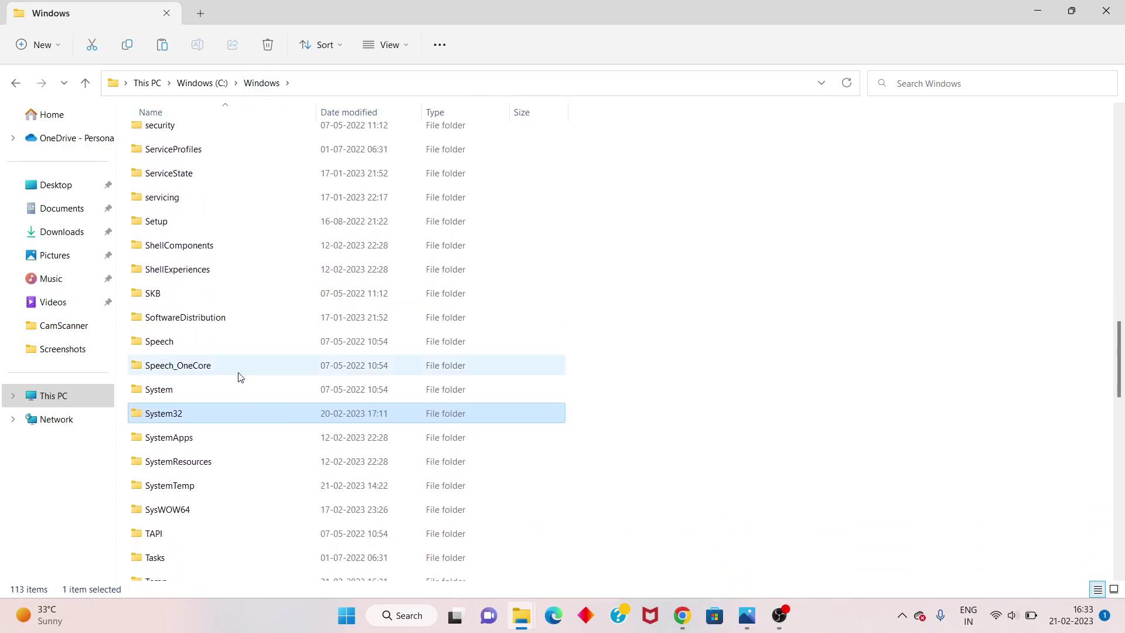
{"action": "double_click", "coordinate": [197, 512]}
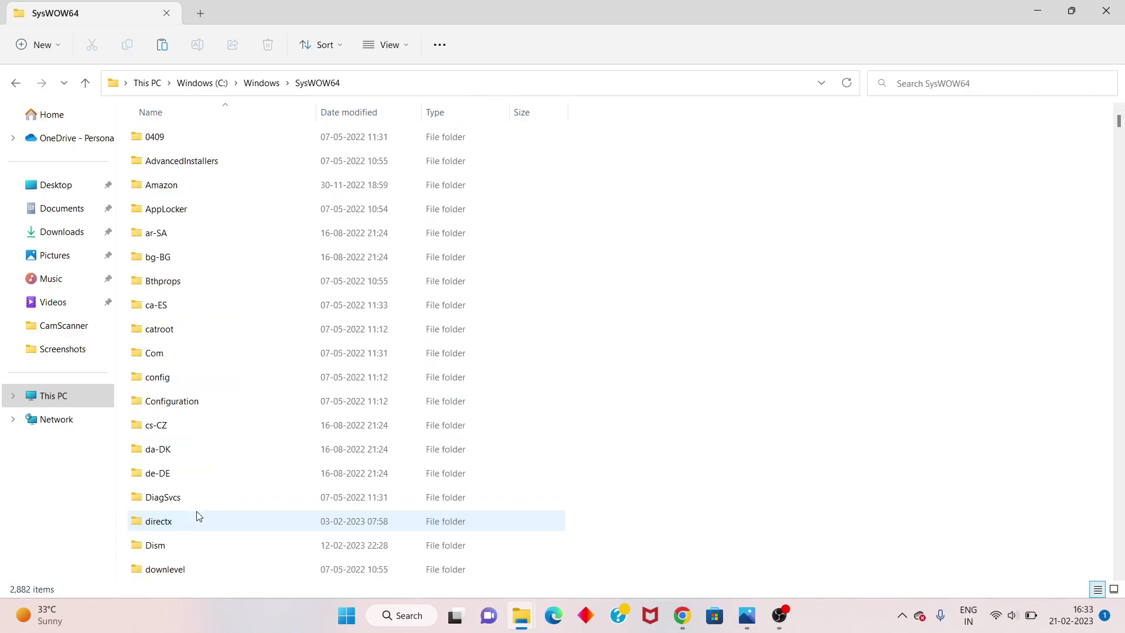
{"action": "right_click", "coordinate": [576, 307]}
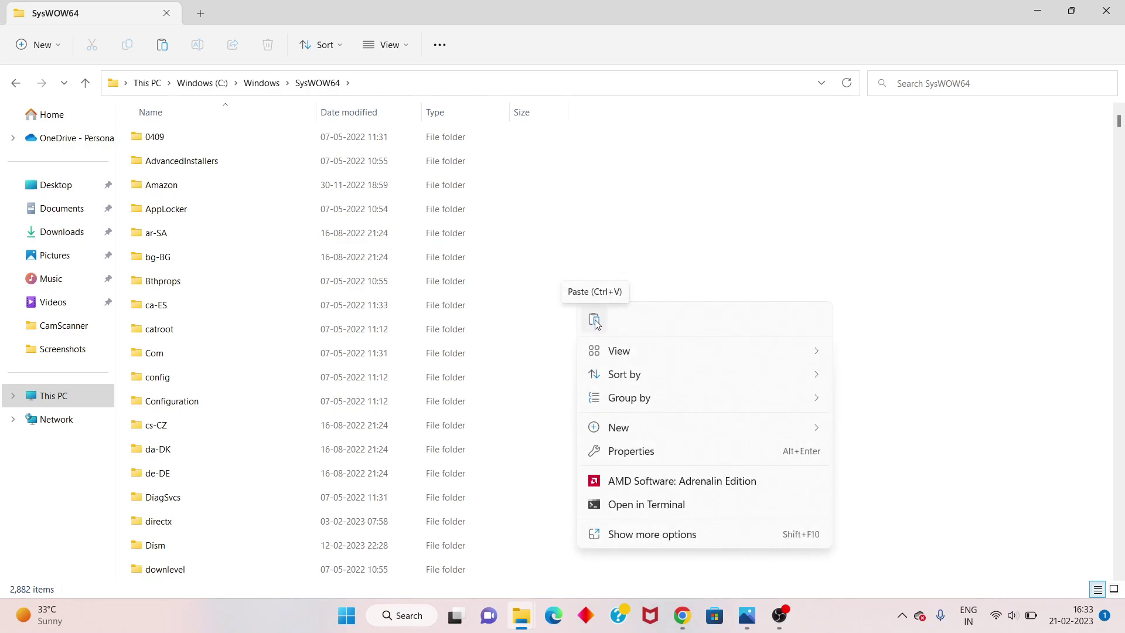